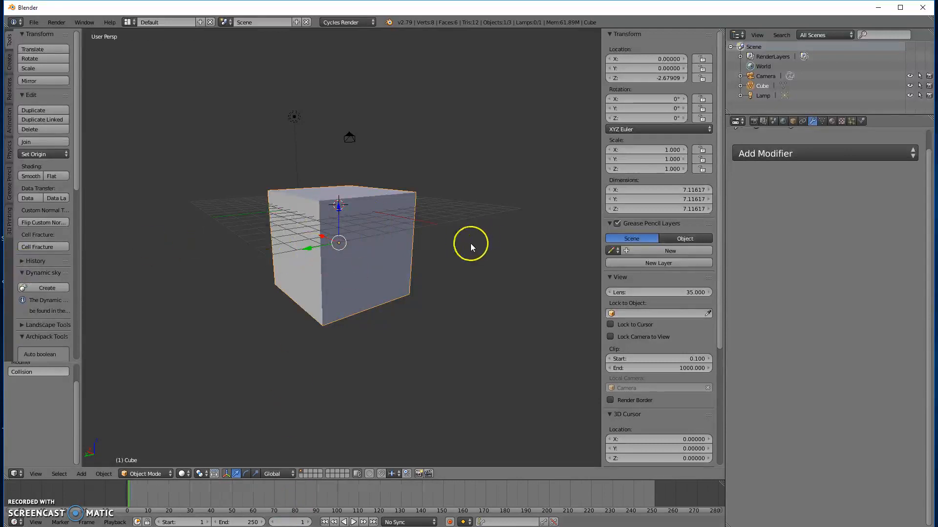
Step: Insert a LocRotScale keyframe for the cube at frame 1
mouse_move(341, 251)
middle_down()
mouse_move(392, 250)
mouse_move(391, 238)
middle_up()
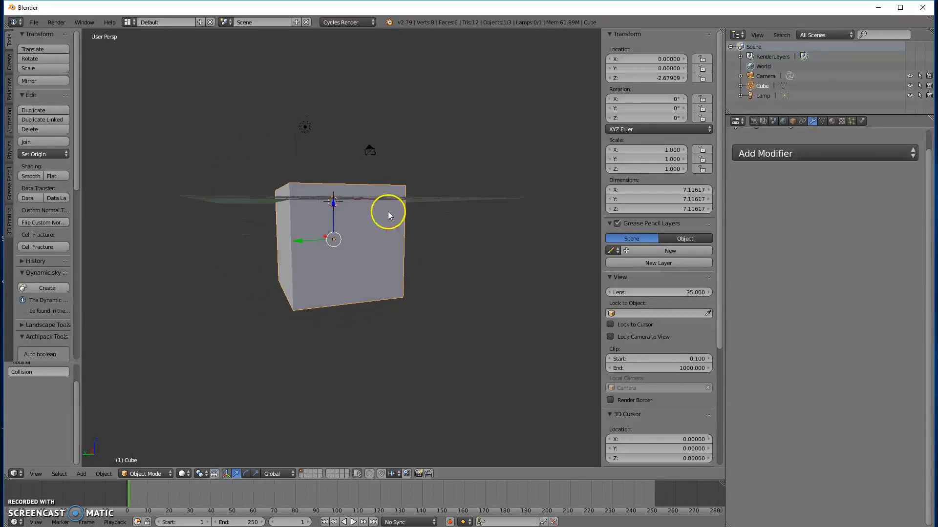
key(i)
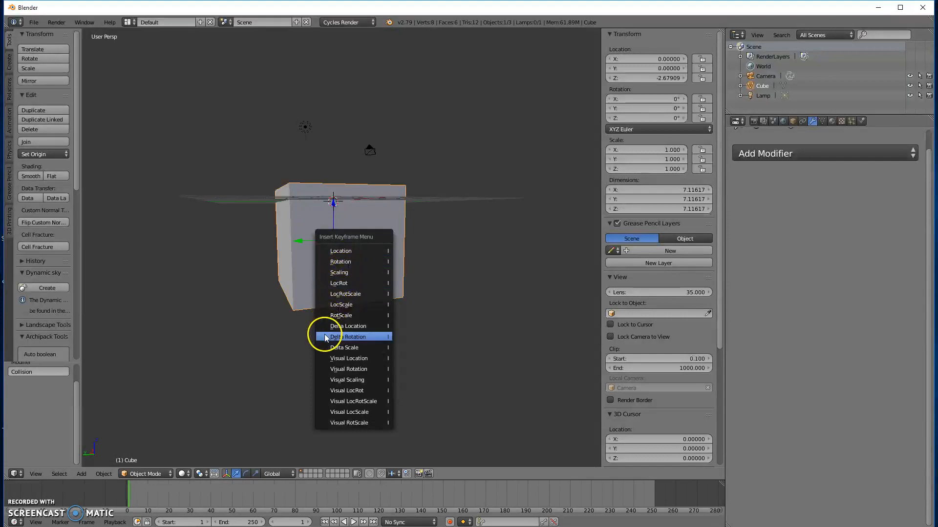
click(354, 294)
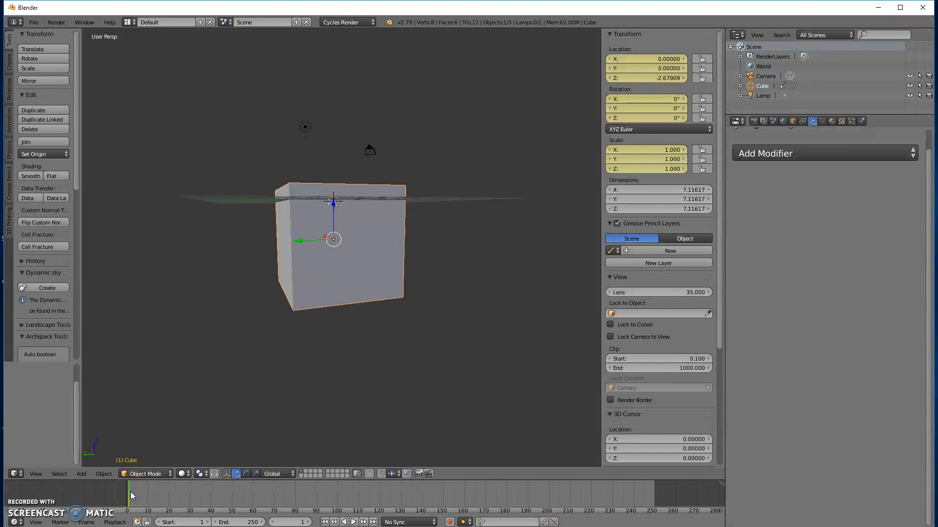
Step: At frame 12, raise the cube along Z to about 6.48 and rotate it by about 193°
drag(129, 492, 150, 496)
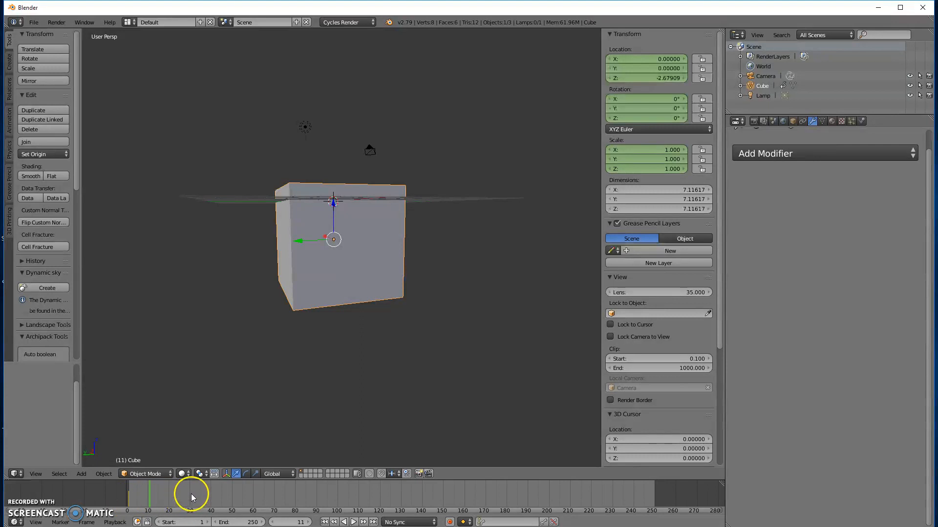
middle_drag(296, 361, 296, 389)
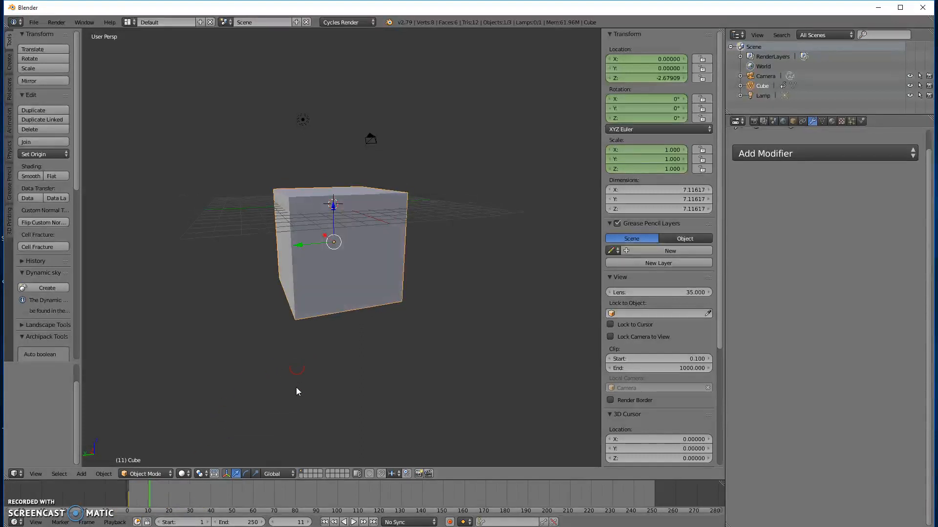
key(alt+a)
click(148, 491)
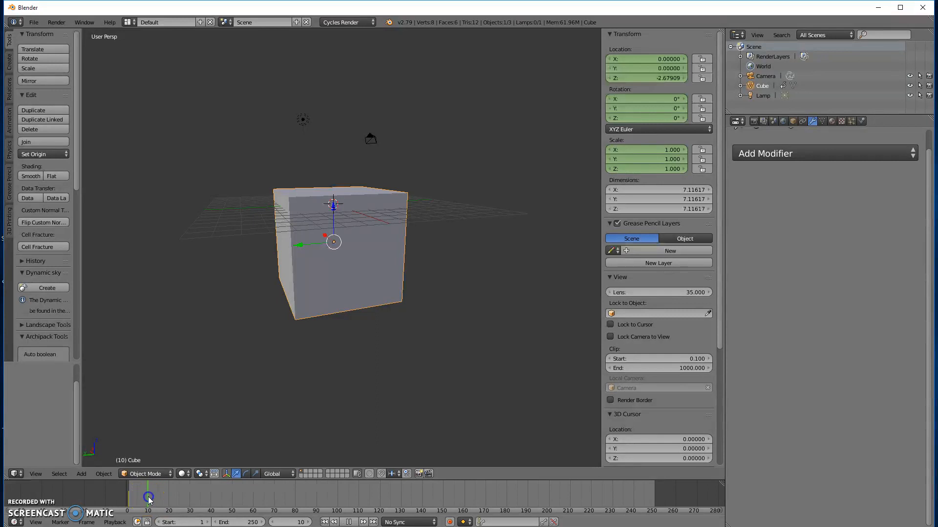
drag(150, 498, 152, 498)
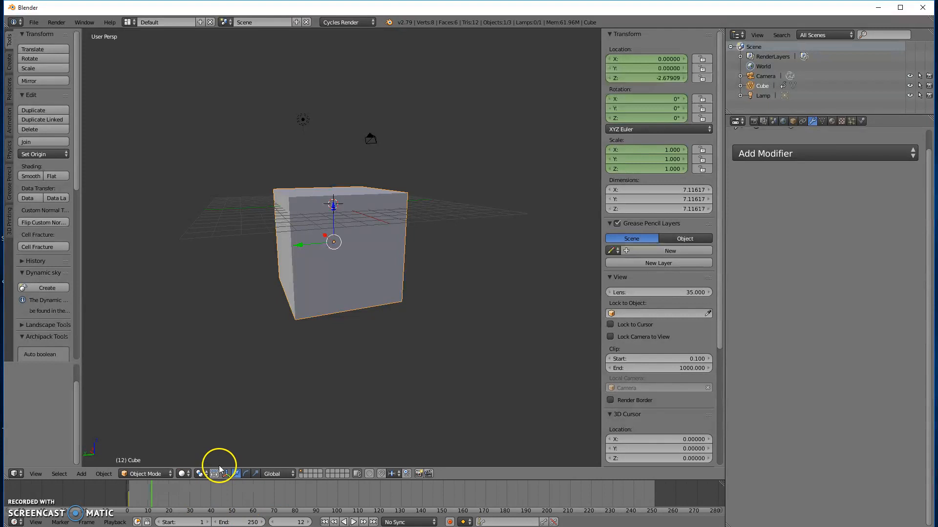
drag(334, 207, 311, 62)
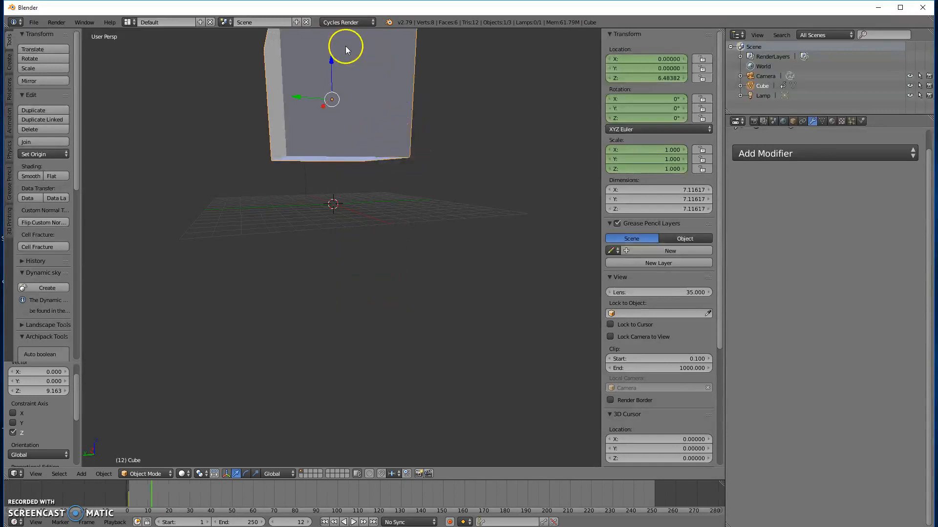
key(r)
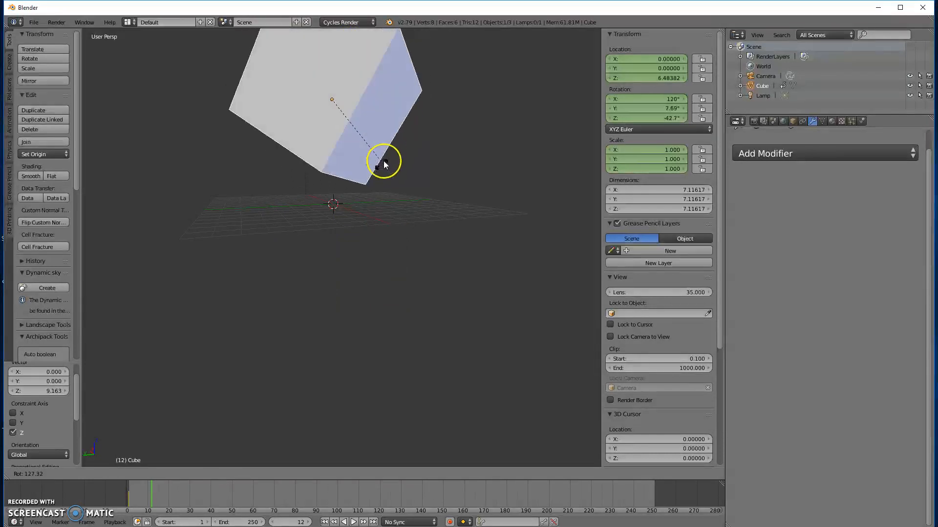
click(279, 206)
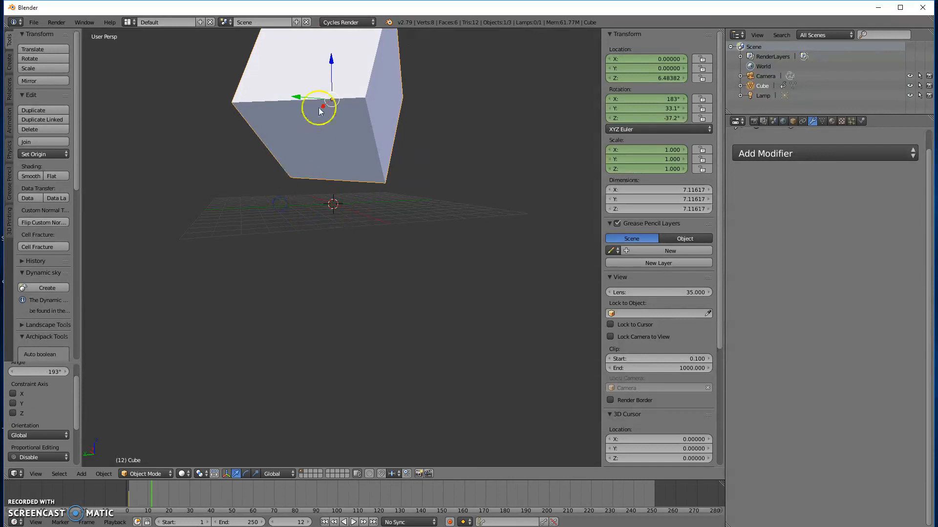
Step: Scale the cube down to about 0.162 and insert a LocRotScale keyframe at frame 12
key(s)
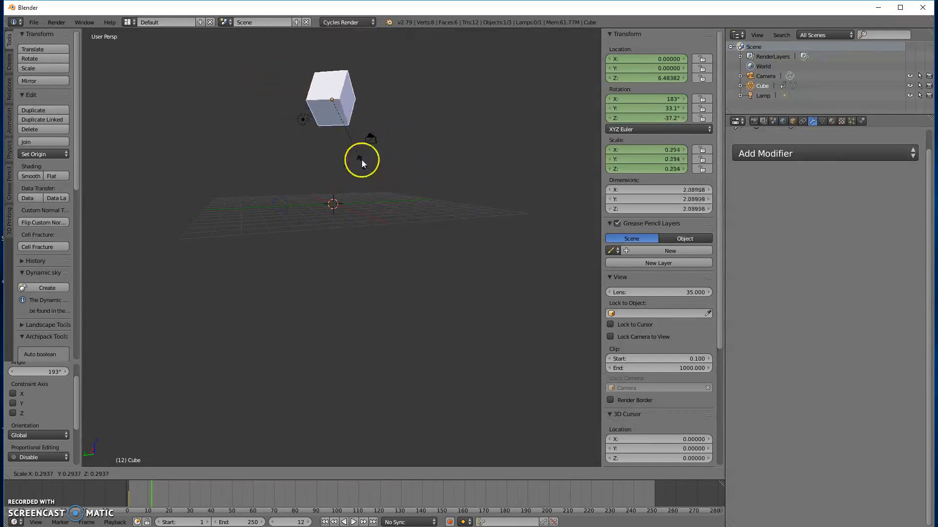
click(354, 137)
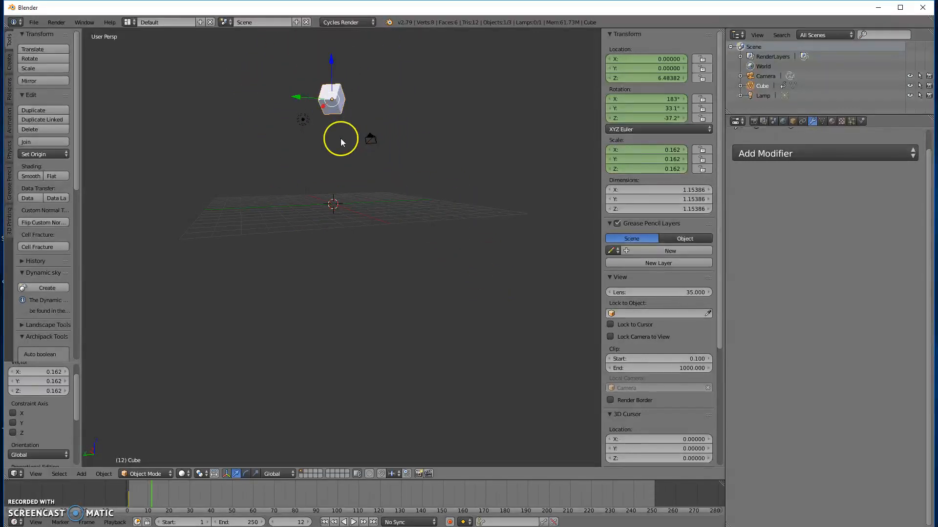
key(i)
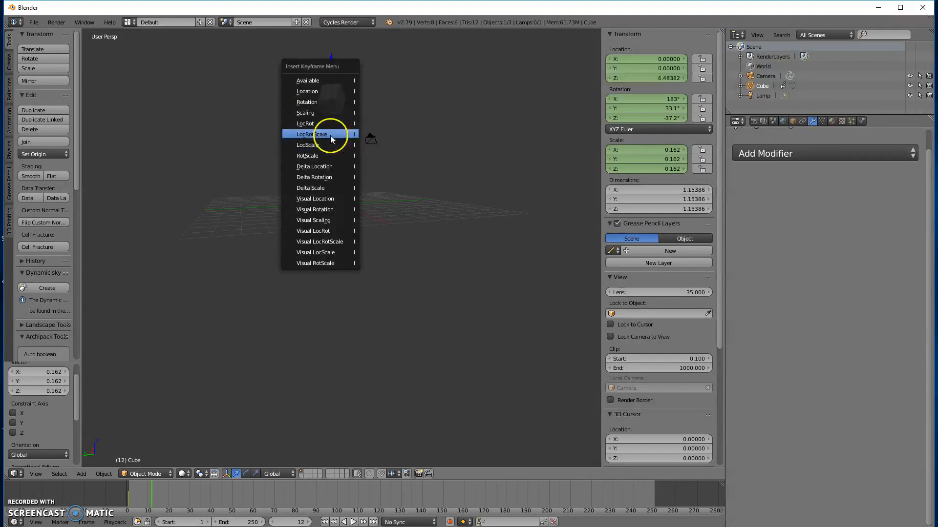
click(331, 137)
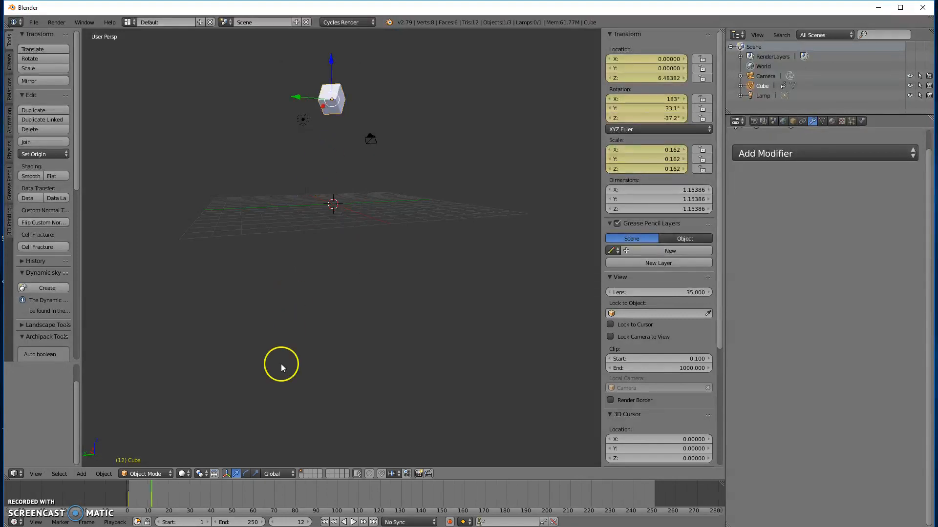
Step: At frame 24, scale the cube up by about 3.11, then by about 3.75 along global Y, and rotate it about -121°
drag(173, 498, 177, 498)
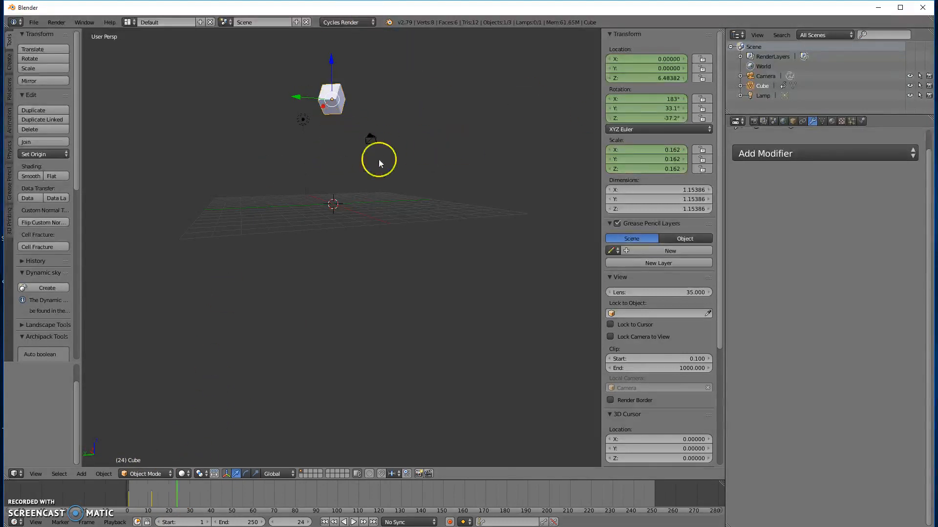
key(s)
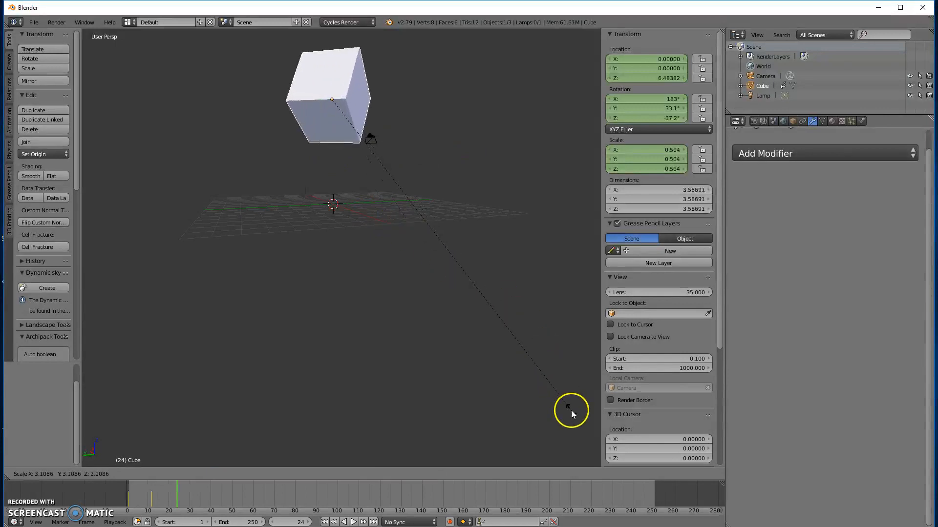
click(569, 409)
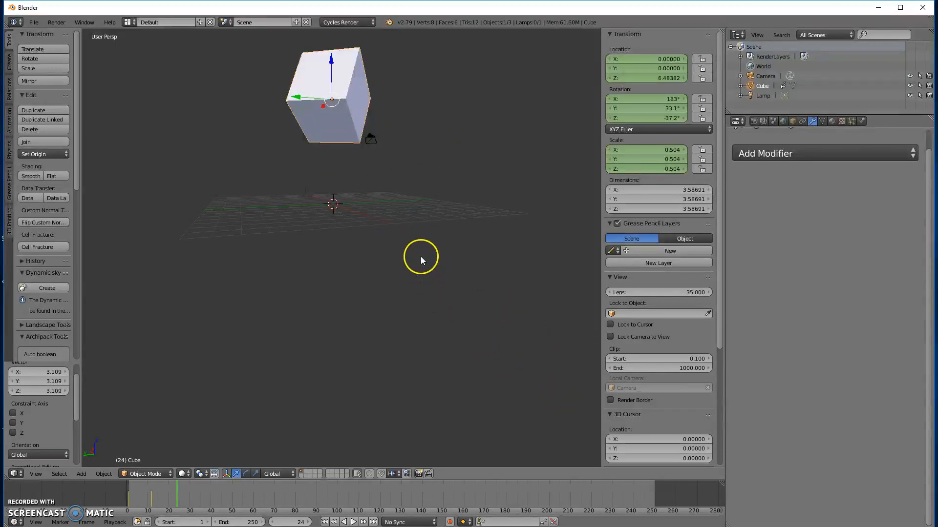
key(s)
key(y)
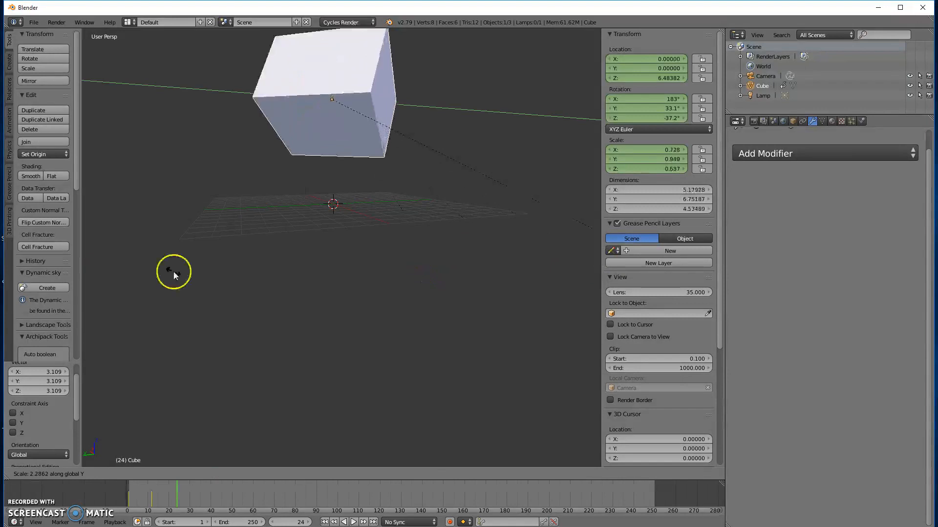
click(404, 307)
scroll(365, 195, down, 2)
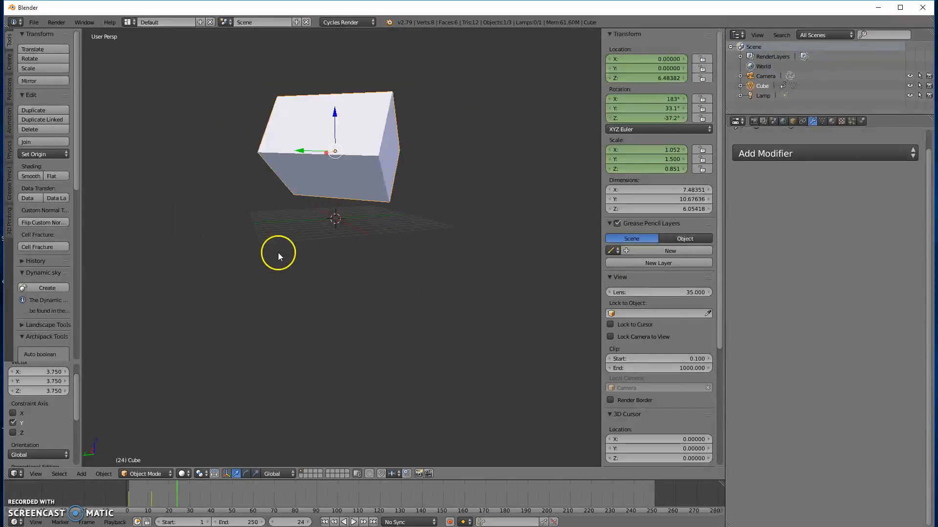
key(r)
click(374, 122)
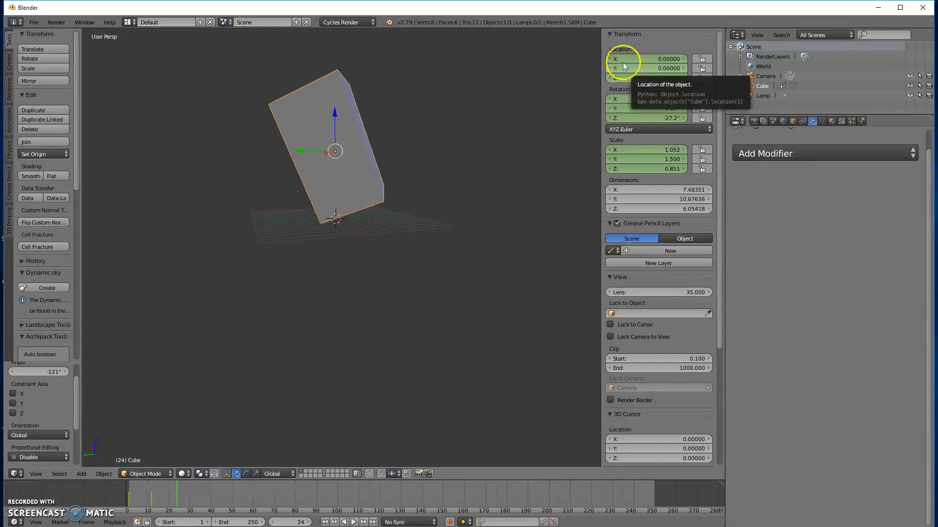
Step: Lower the cube along Z to about -1.66 and keyframe its location and rotation at frame 24
drag(334, 114, 346, 202)
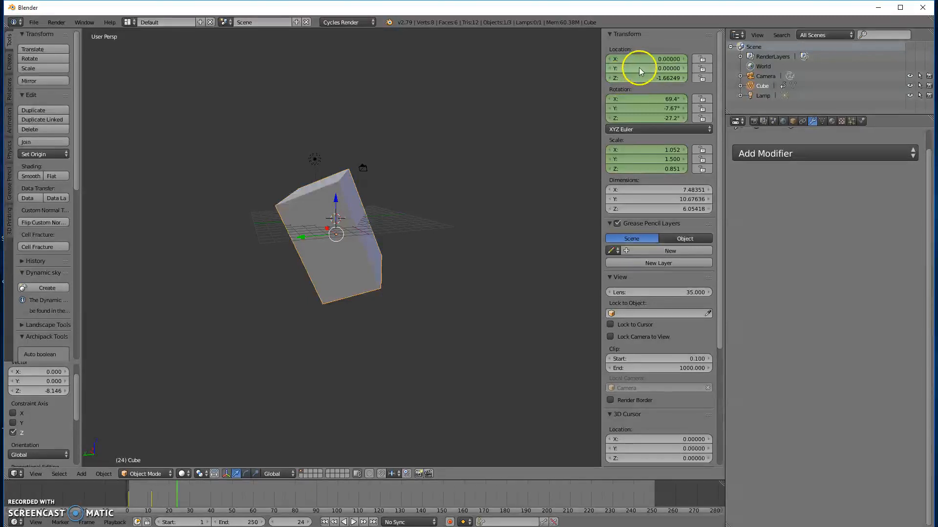
key(i)
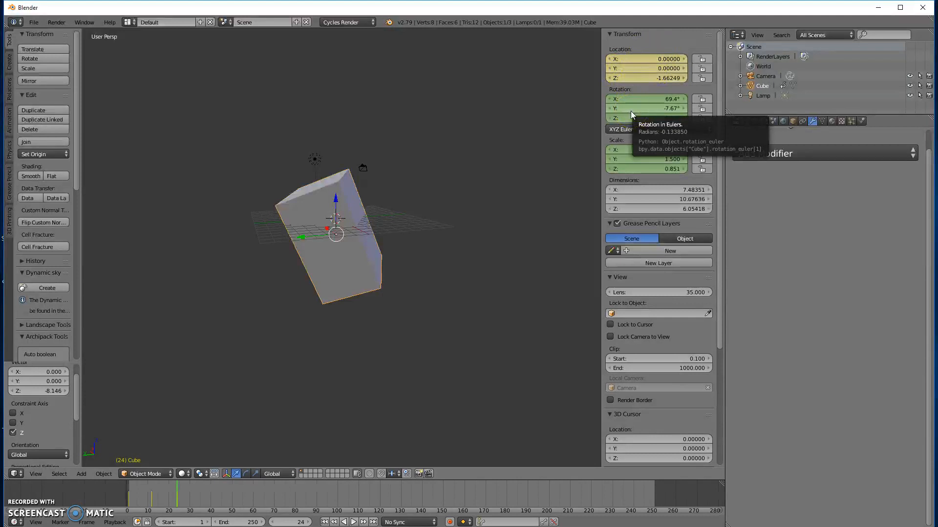
key(i)
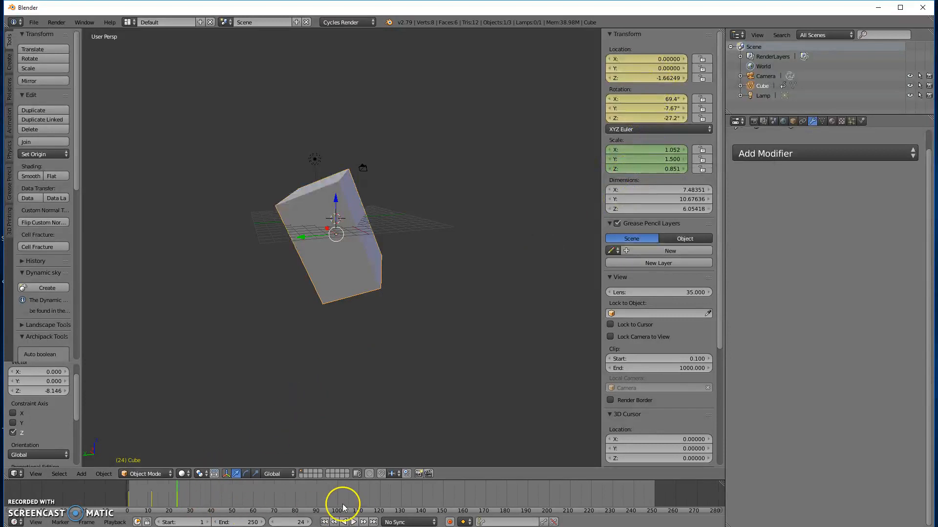
Step: Return to the first frame and set the animation's end frame to 24
drag(176, 492, 157, 491)
click(324, 522)
click(243, 520)
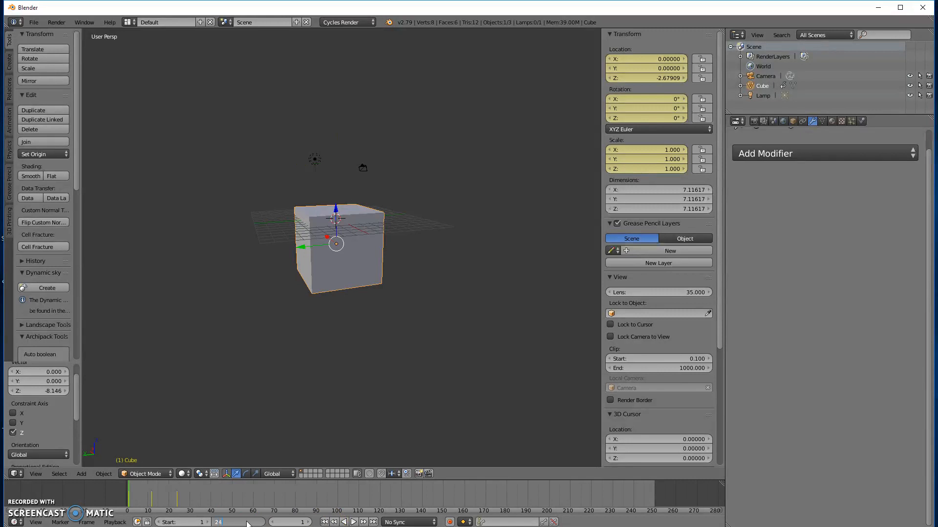
key(Return)
Step: Play the cube animation to review it, stop playback and return to the first frame
click(353, 522)
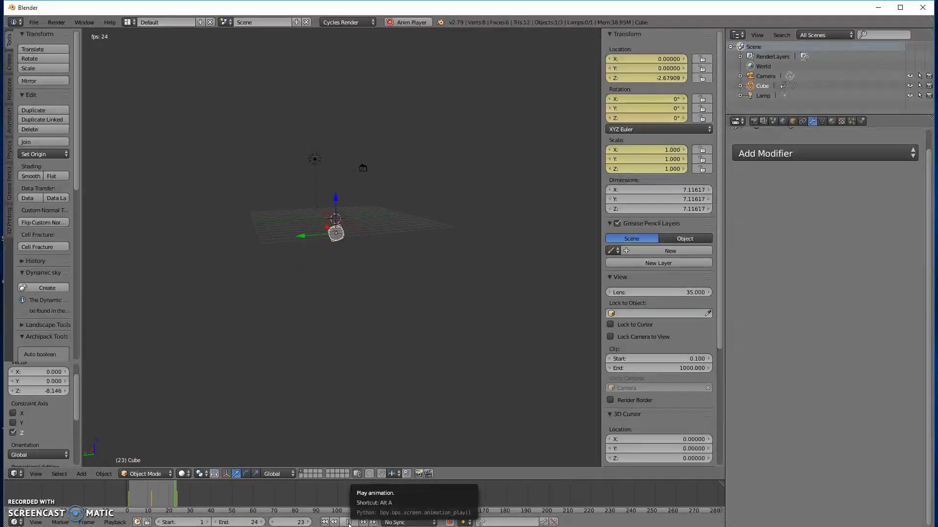
middle_drag(221, 360, 207, 337)
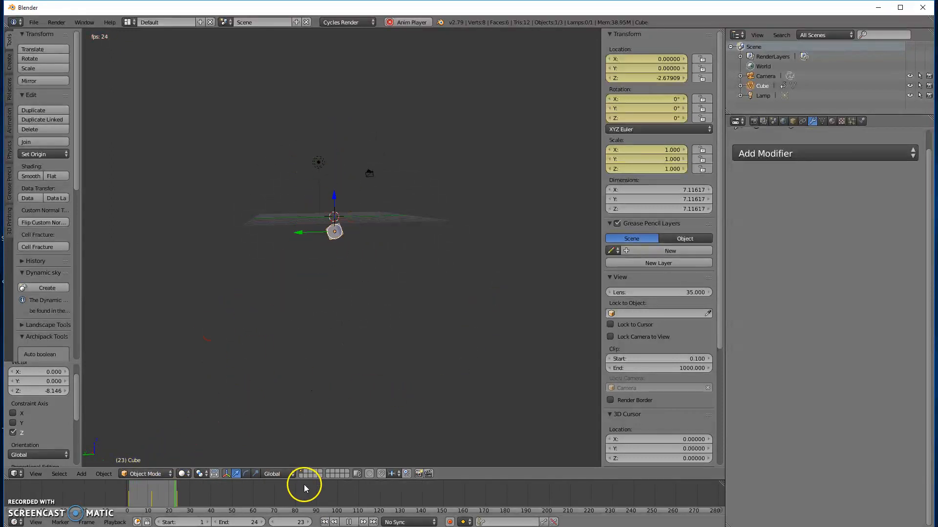
click(349, 522)
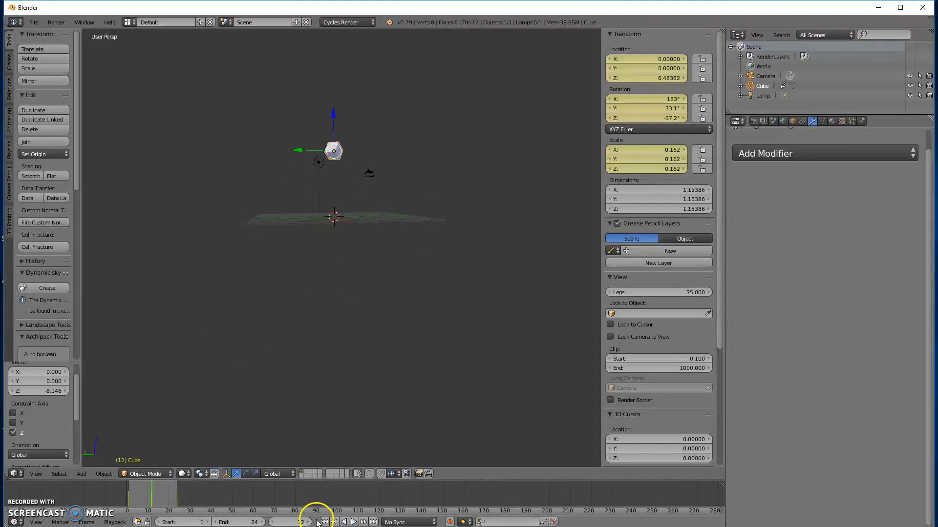
click(324, 522)
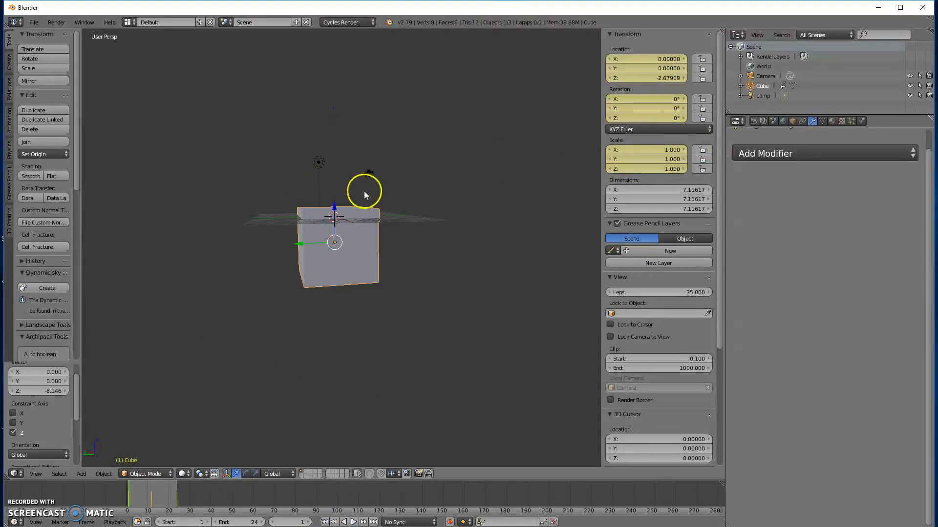
Step: Delete the animated cube and switch the viewport to the front orthographic view
key(x)
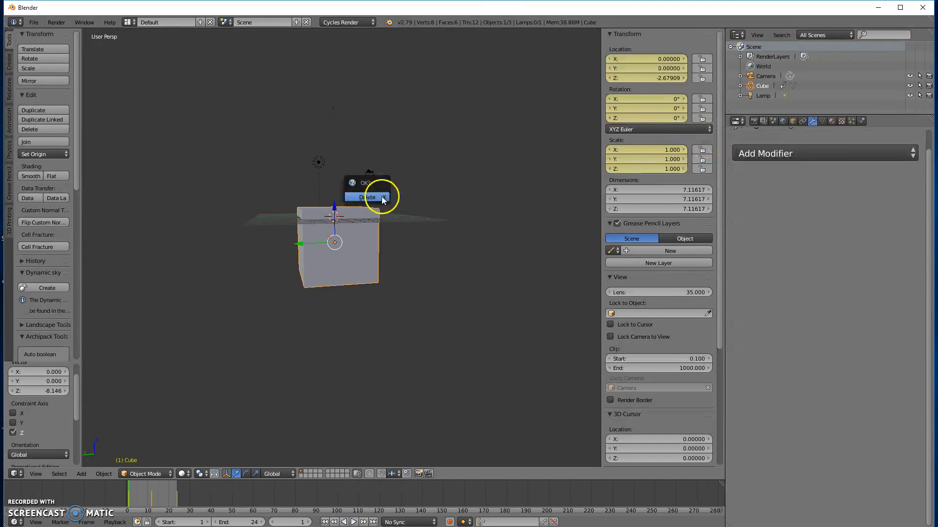
click(382, 198)
key(KP_5)
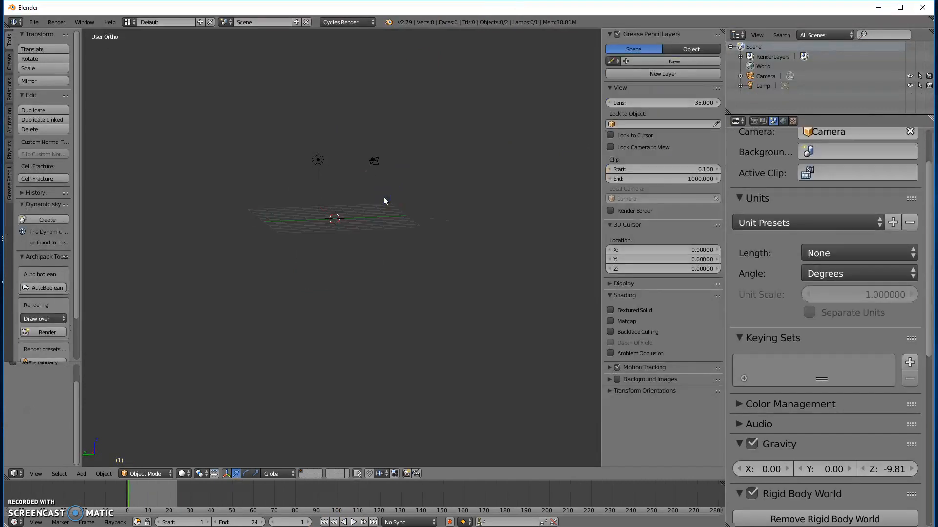
key(KP_1)
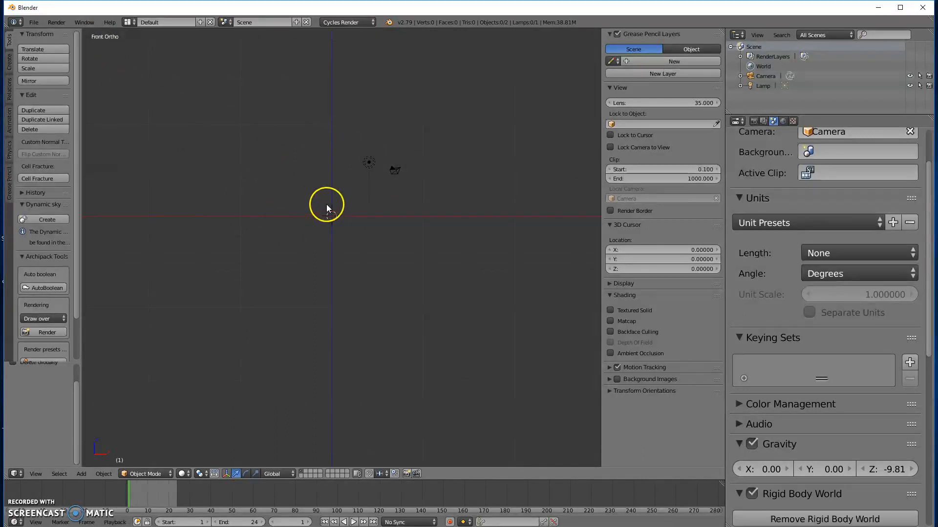
Step: Add a UV sphere at the origin and set its size to 6
key(shift+a)
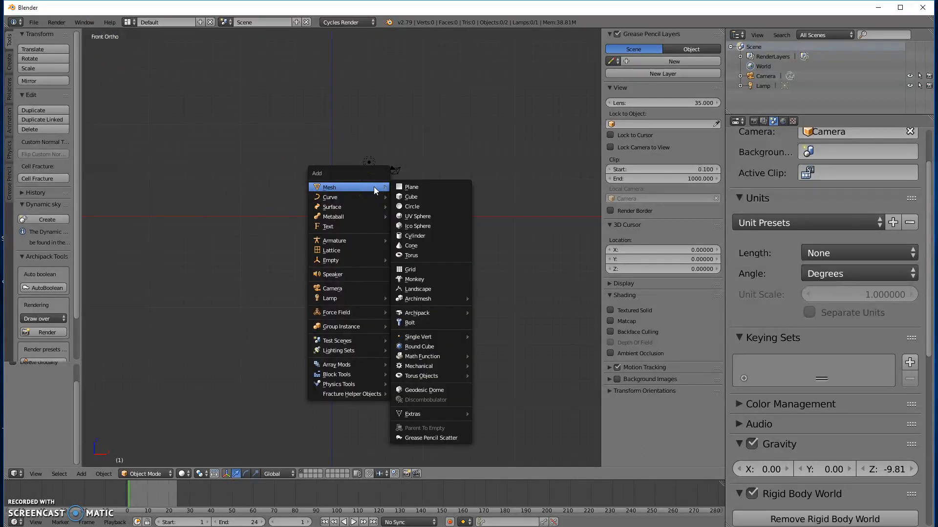
click(416, 216)
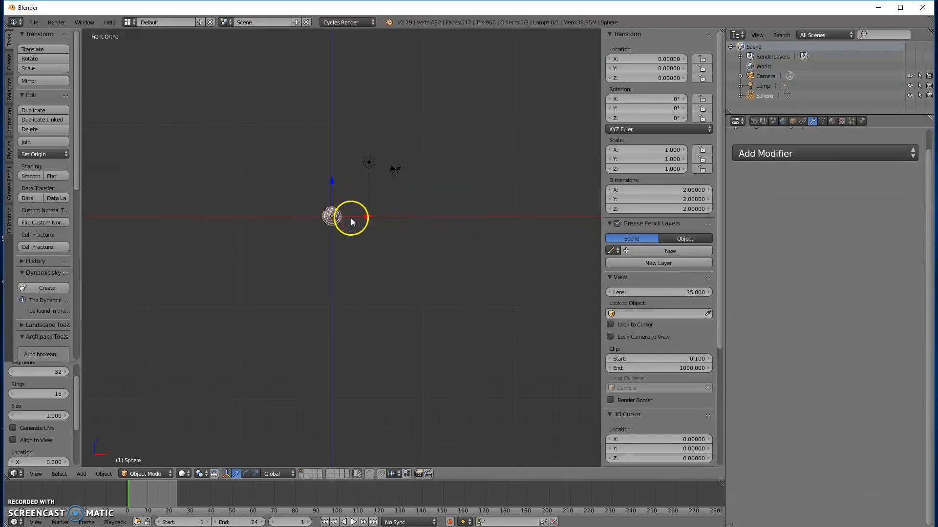
drag(29, 415, 289, 425)
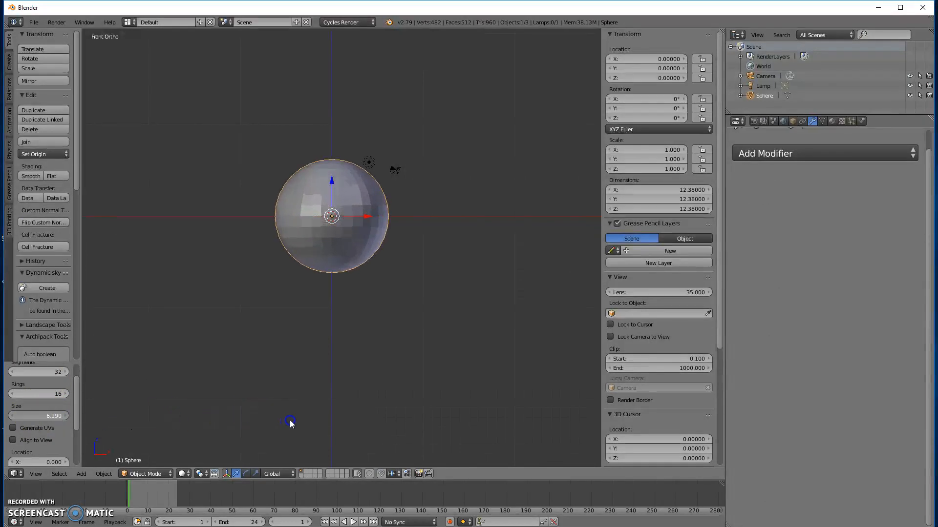
click(54, 416)
text(6)
key(Return)
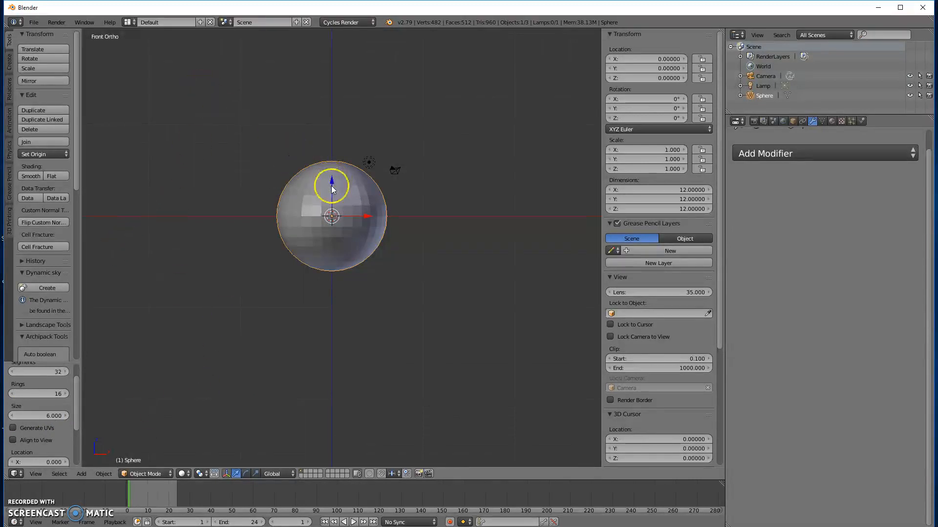
Step: Raise the sphere straight up along Z by about 32.85 units
shift+middle_drag(335, 202, 327, 361)
drag(325, 336, 327, 39)
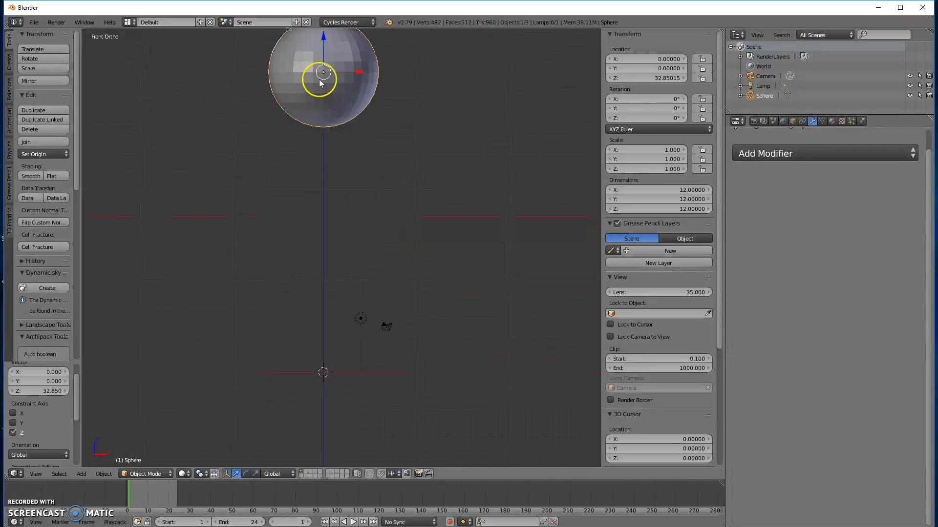
Step: Raise the sphere along Z to about 35.52 and insert a LocRotScale keyframe at frame 1
shift+middle_drag(341, 195, 223, 262)
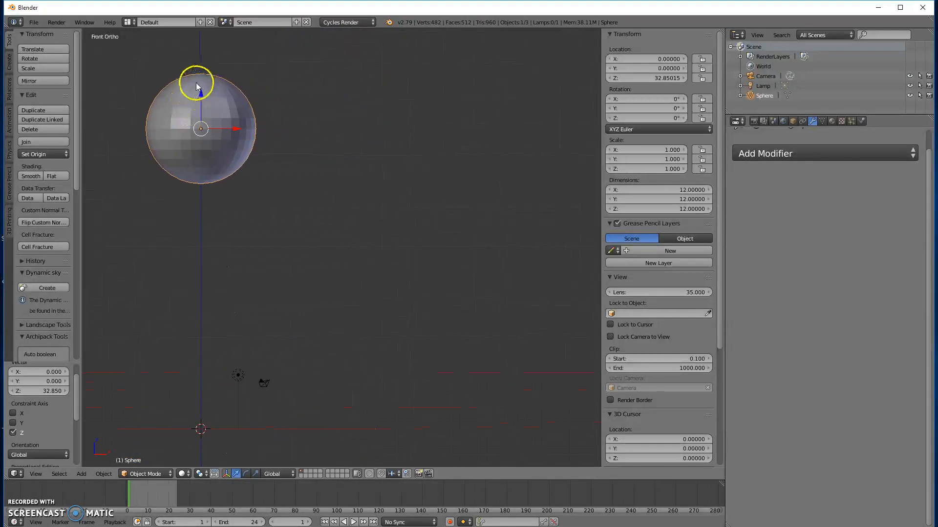
drag(201, 93, 198, 69)
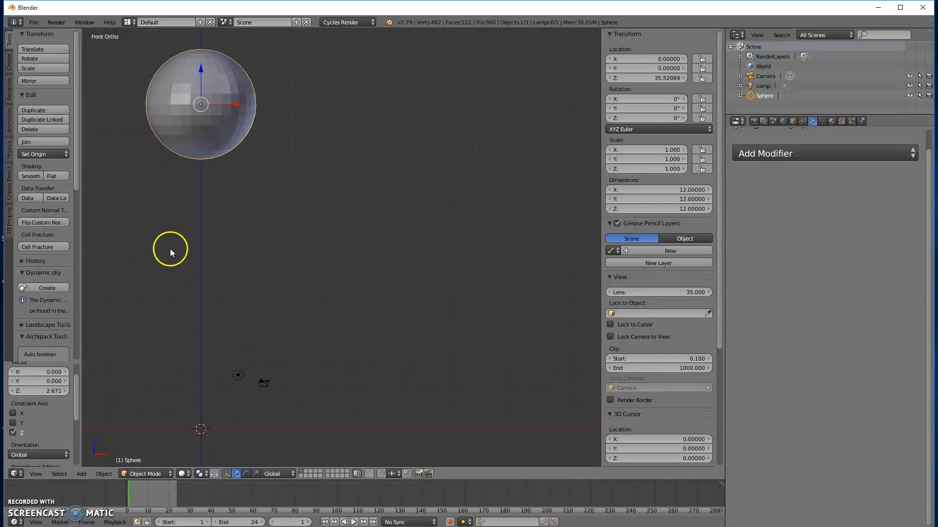
key(i)
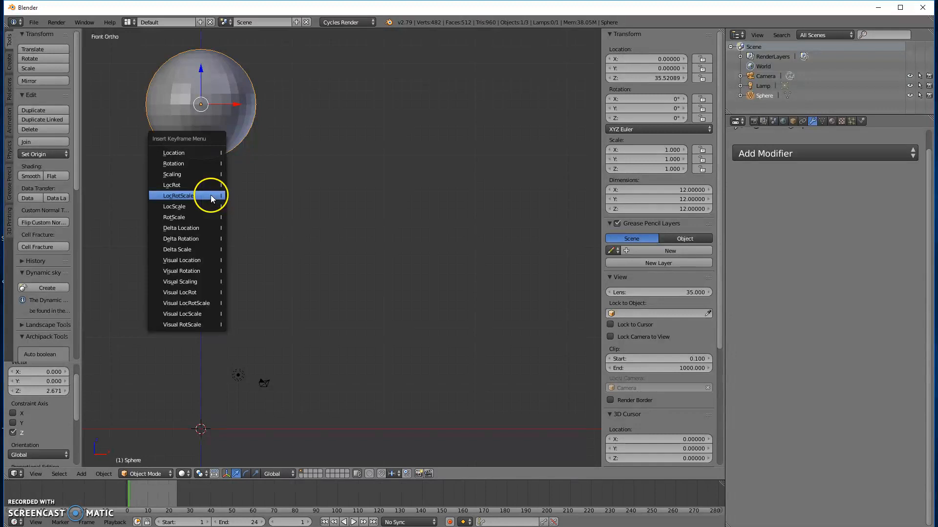
click(194, 196)
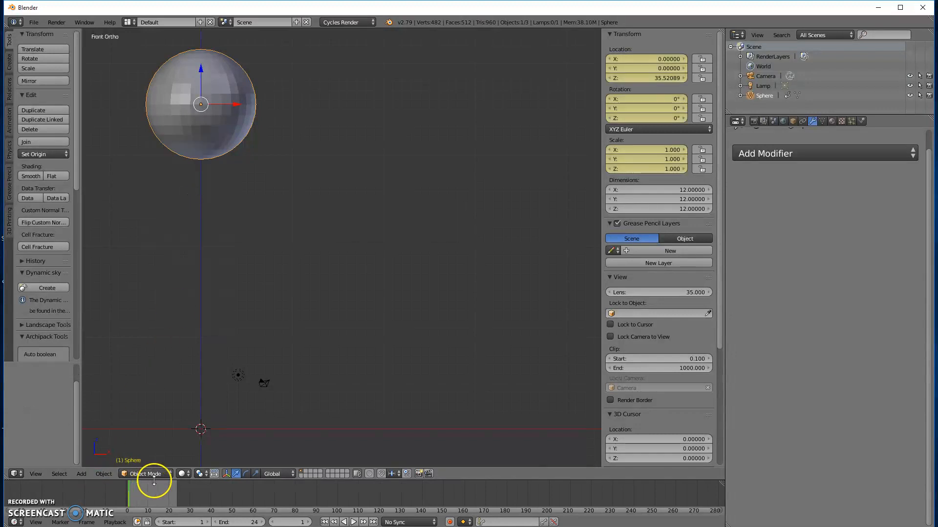
Step: At frame 20, lower the sphere along Z to about 6.2 and flatten it along Z to a scale of about 0.555
click(169, 496)
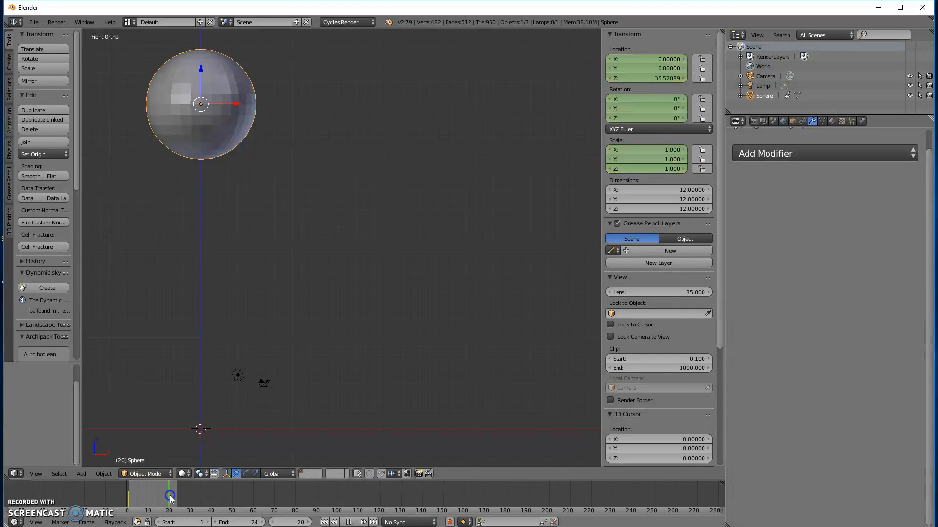
click(146, 495)
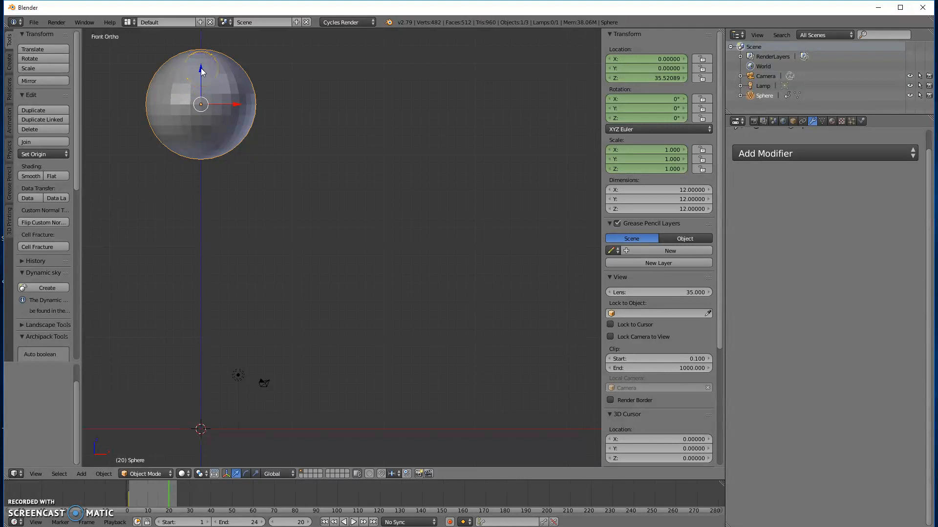
drag(201, 71, 216, 340)
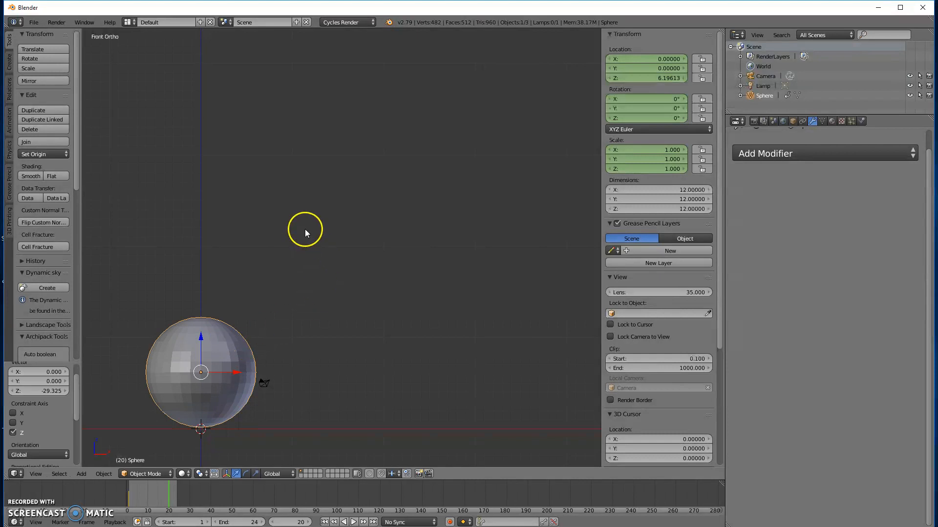
key(s)
key(z)
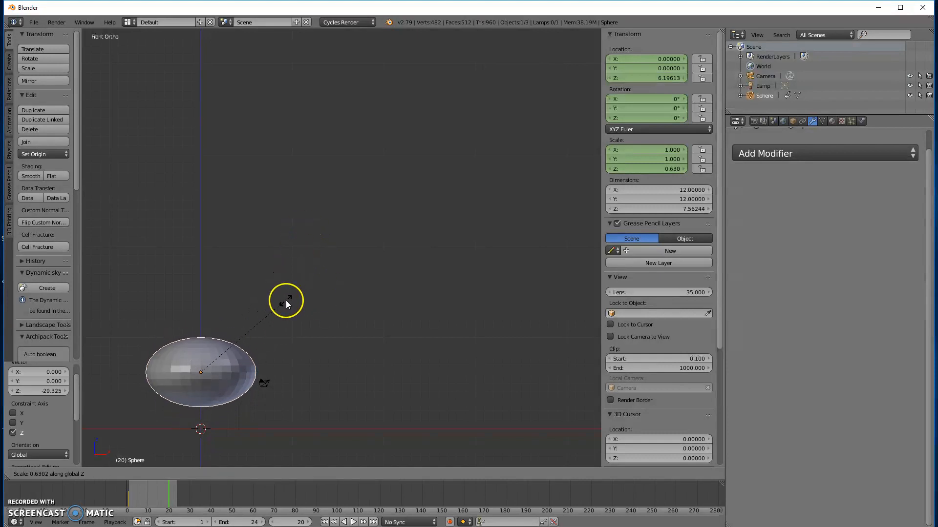
click(283, 318)
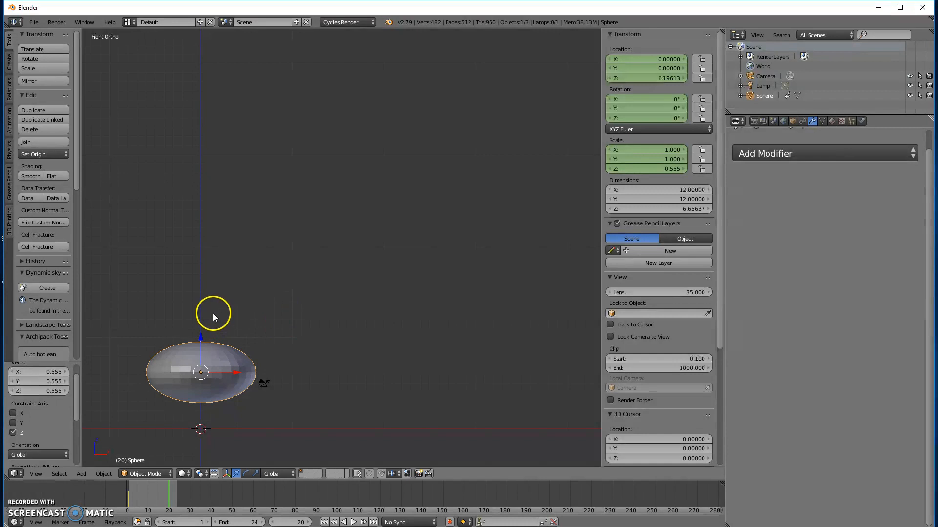
Step: Lower the flattened sphere to about Z 3.31 so it rests on the ground line, and insert a LocRotScale keyframe at frame 20
drag(200, 335, 201, 363)
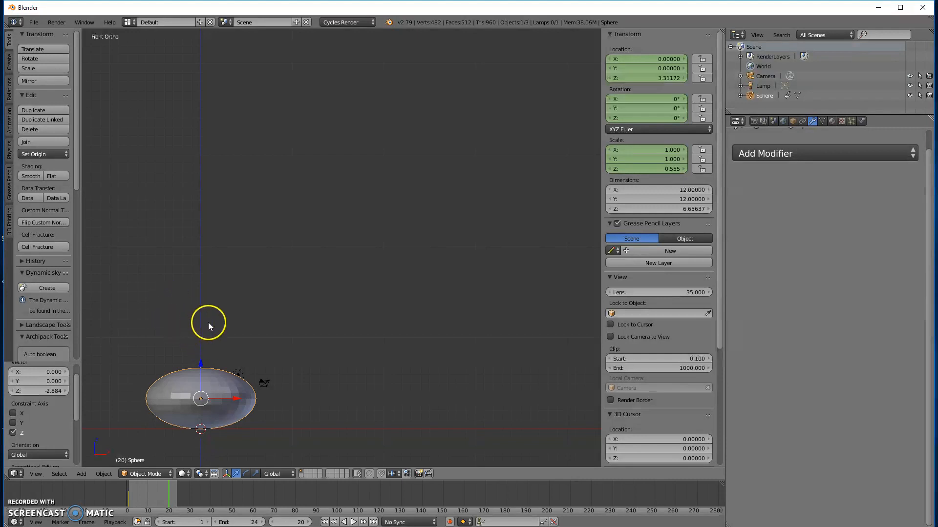
key(i)
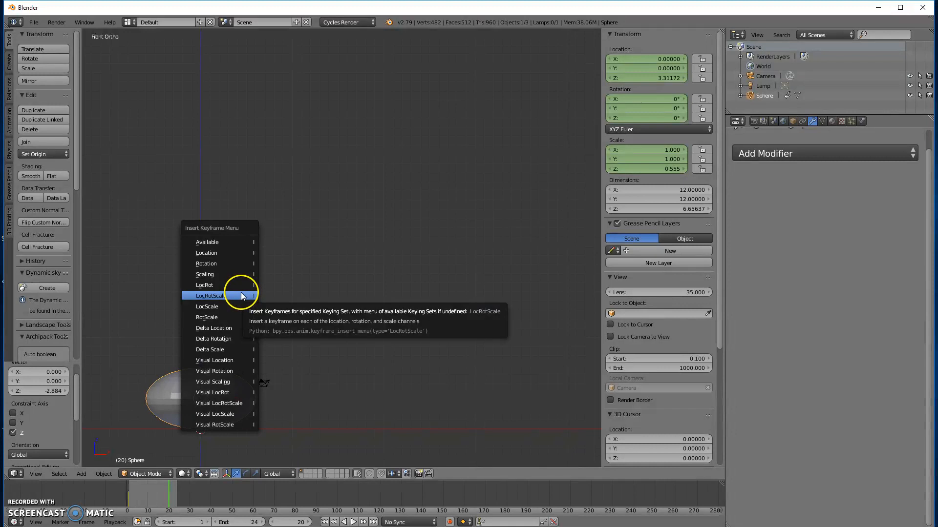
click(241, 293)
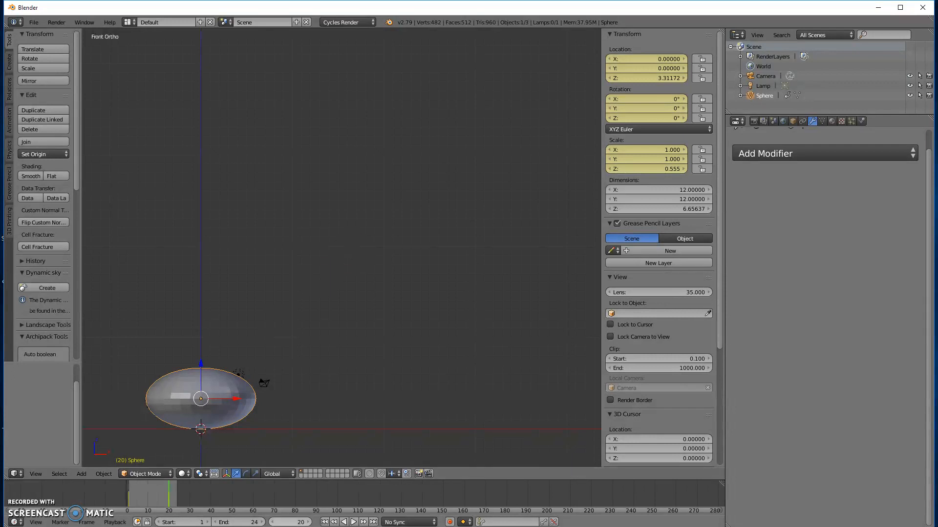
Step: Try an animation end frame of 50 and compare the sphere's keyframed poses at frames 1 and 20
click(289, 522)
click(244, 523)
text(50)
key(Return)
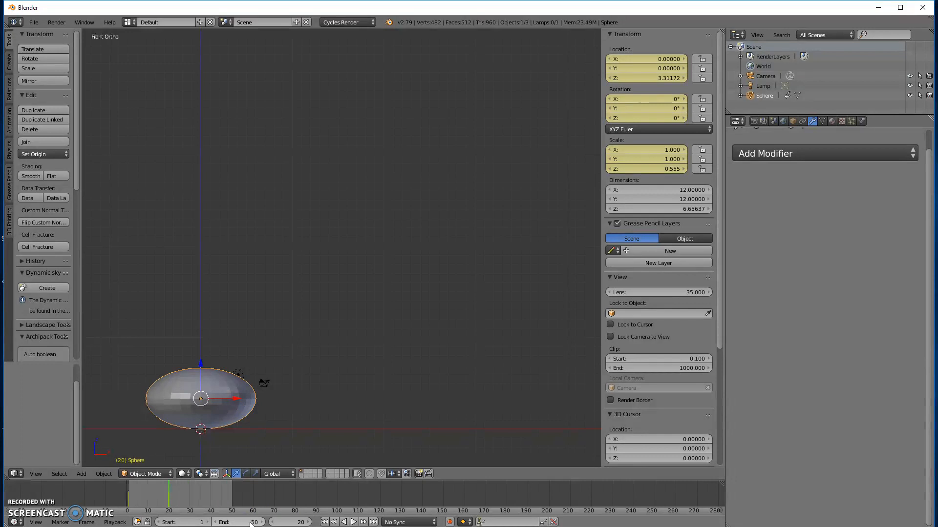
click(325, 522)
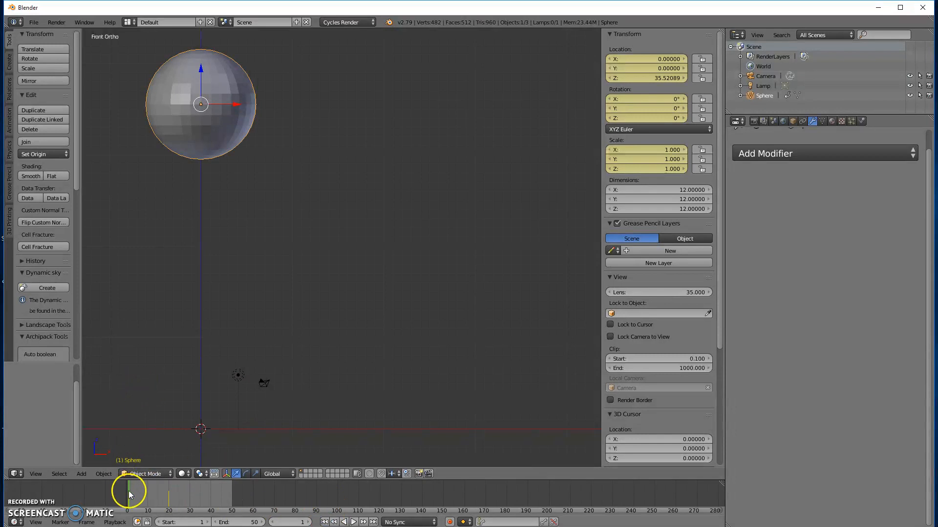
mouse_move(127, 493)
mouse_down()
mouse_move(168, 499)
mouse_move(138, 505)
mouse_move(169, 505)
mouse_move(128, 503)
mouse_up()
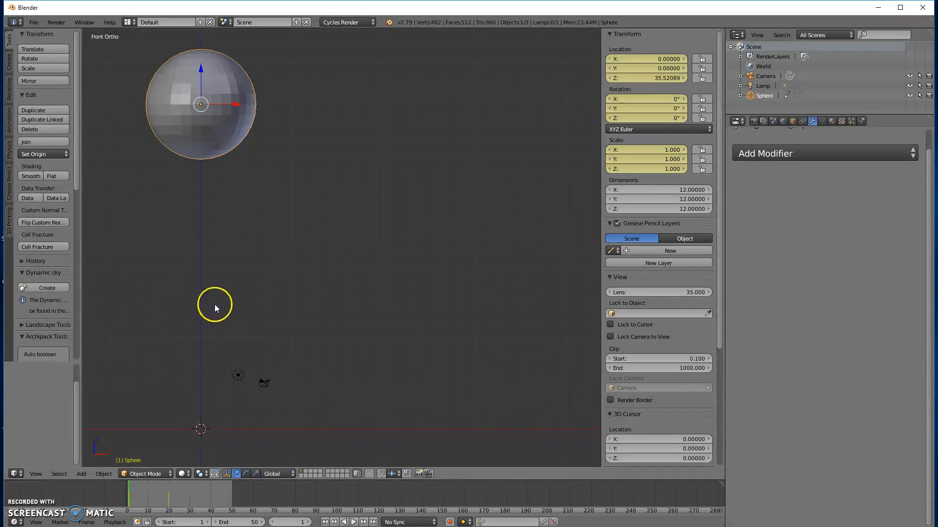
key(Up)
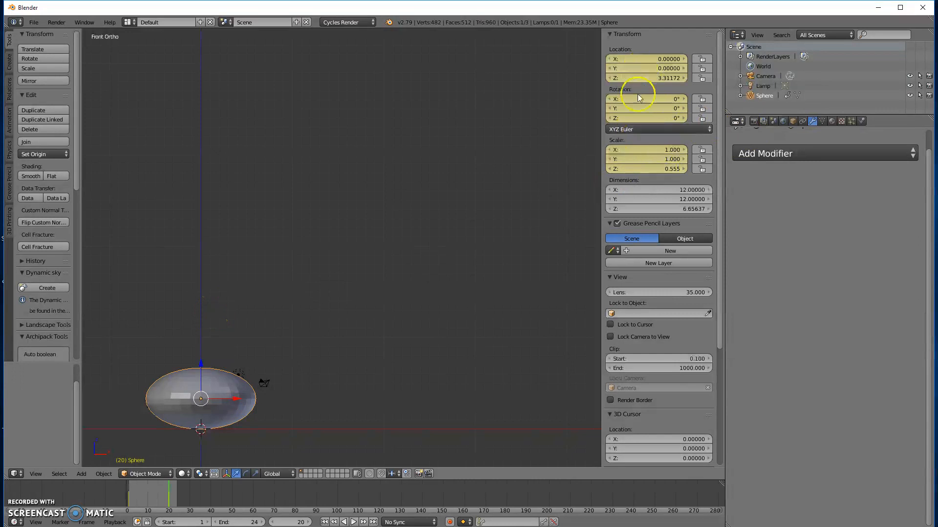
Step: Clear the sphere's X and Y scale keyframes individually and delete its scale keyframes at frame 20
right_click(640, 161)
click(611, 162)
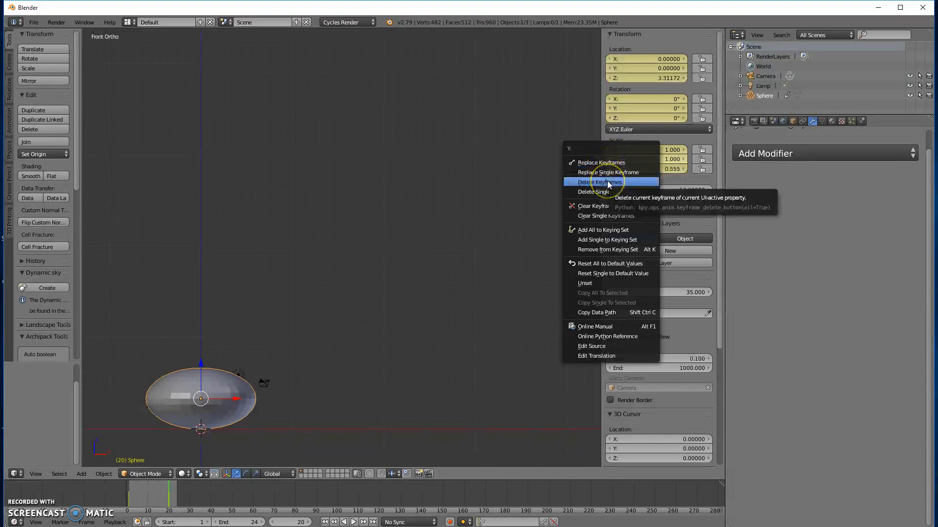
click(614, 216)
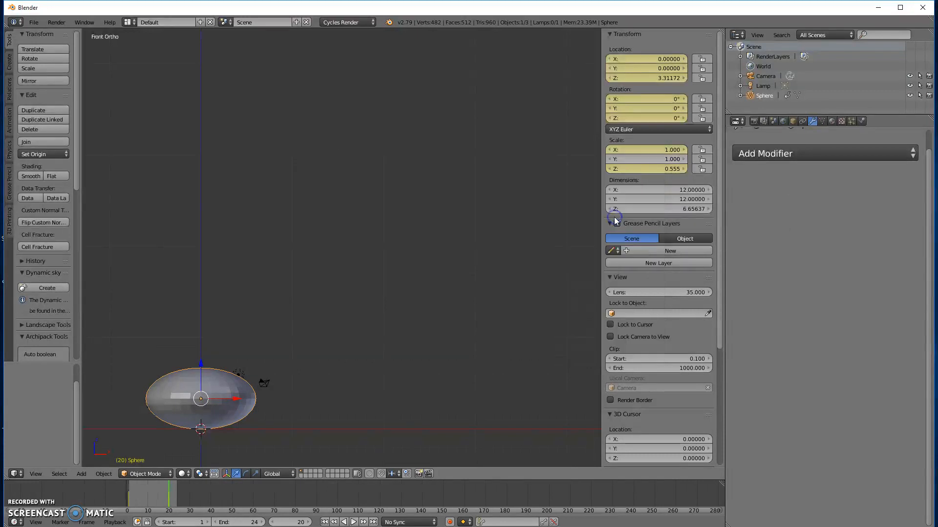
right_click(644, 171)
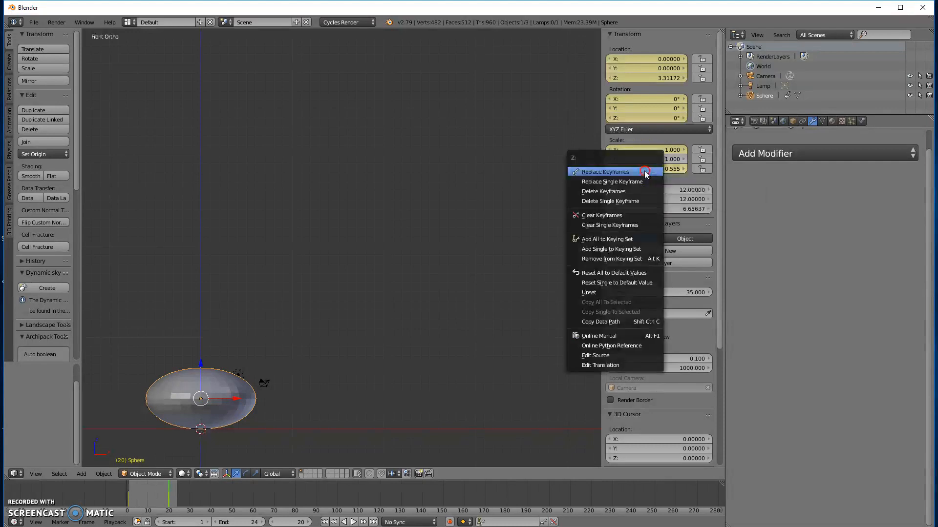
click(610, 190)
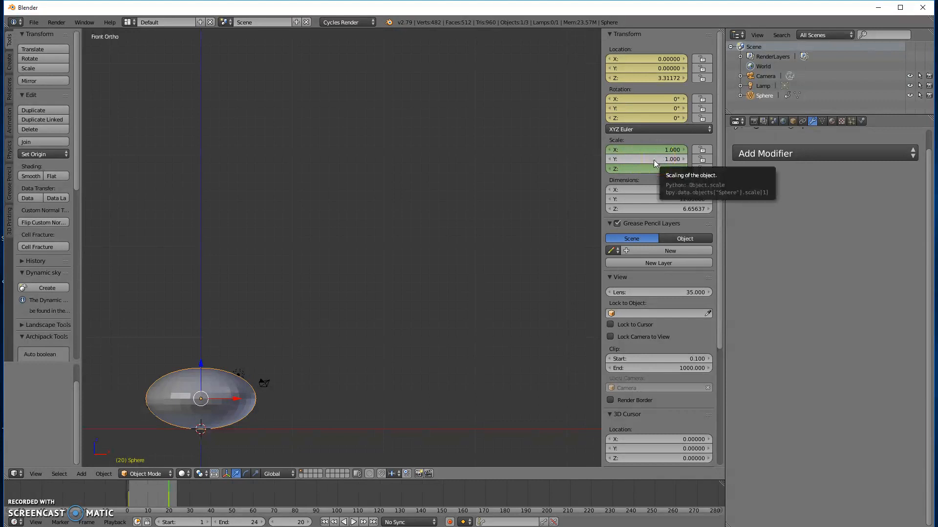
right_click(641, 151)
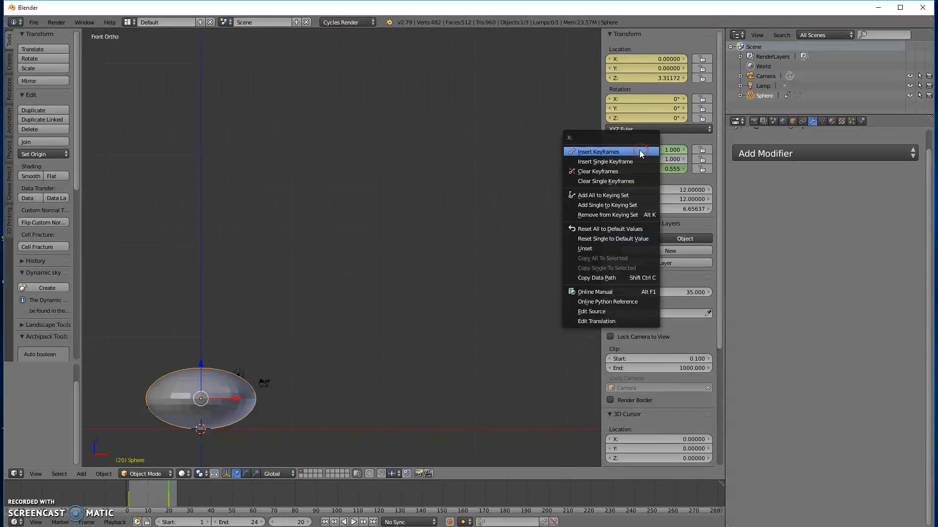
click(608, 180)
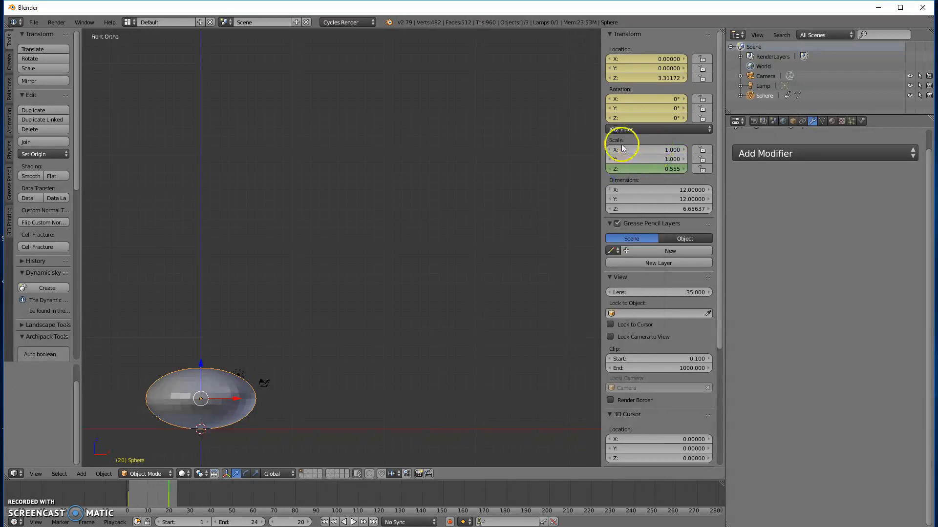
Step: Scrub the sphere's fall around frame 17, and play and stop the animation to check its motion
right_click(639, 169)
right_click(640, 168)
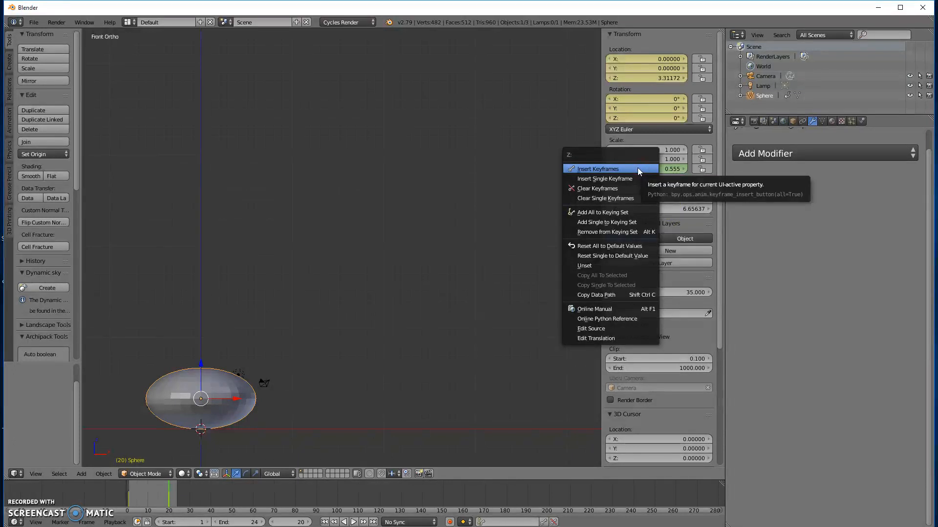
click(164, 495)
mouse_move(172, 498)
mouse_down()
mouse_move(181, 496)
mouse_move(162, 501)
mouse_up()
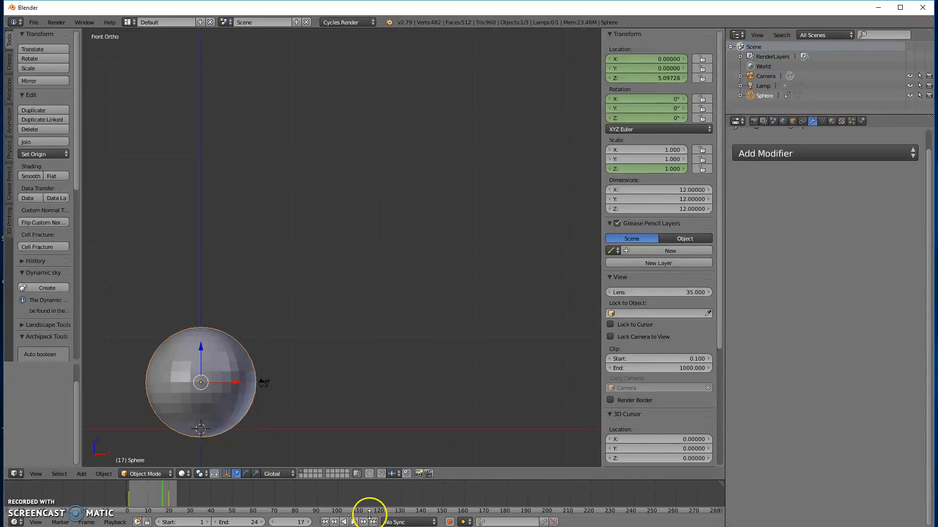
click(344, 522)
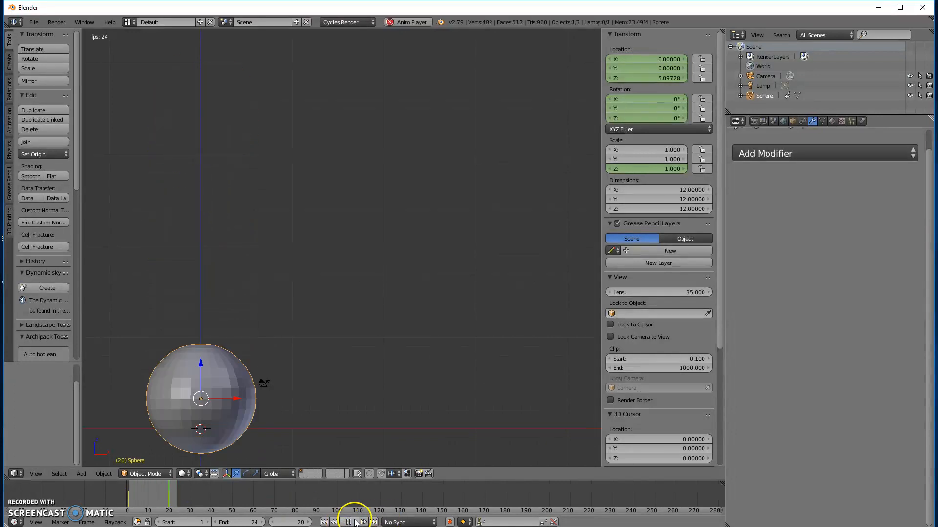
click(348, 522)
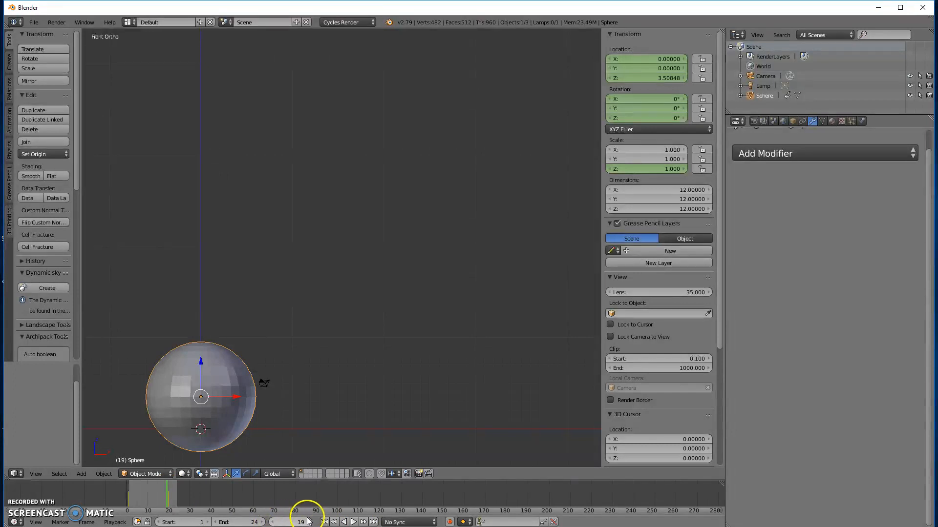
Step: Step back to frame 16, where the sphere is just above the ground, and insert a Scaling keyframe
click(272, 522)
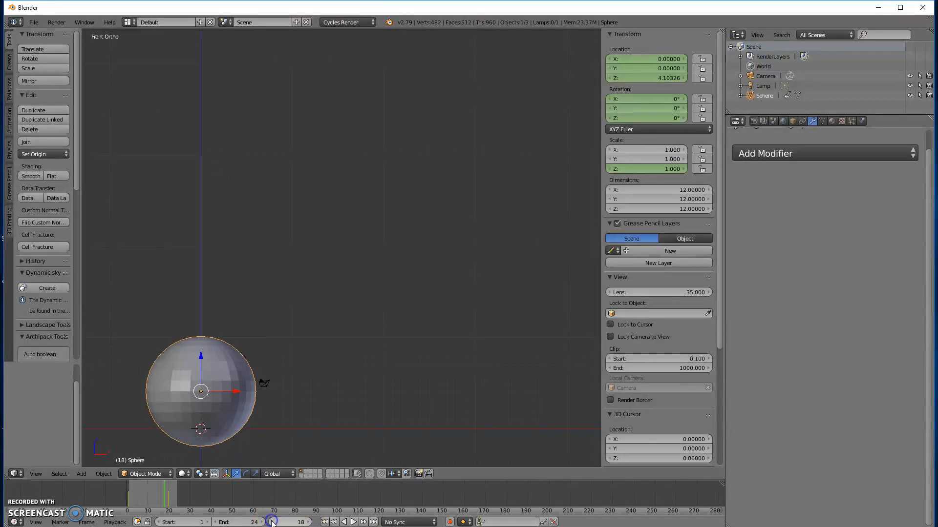
click(272, 522)
click(272, 522)
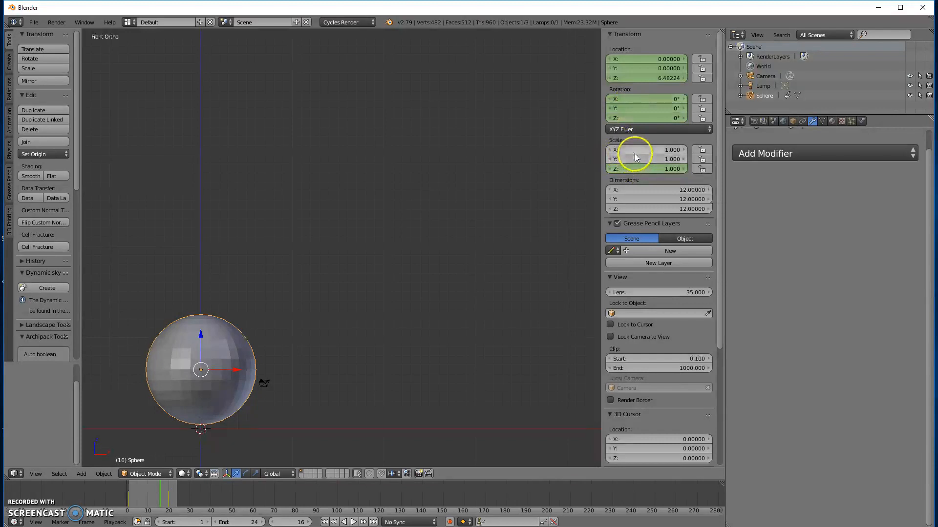
key(i)
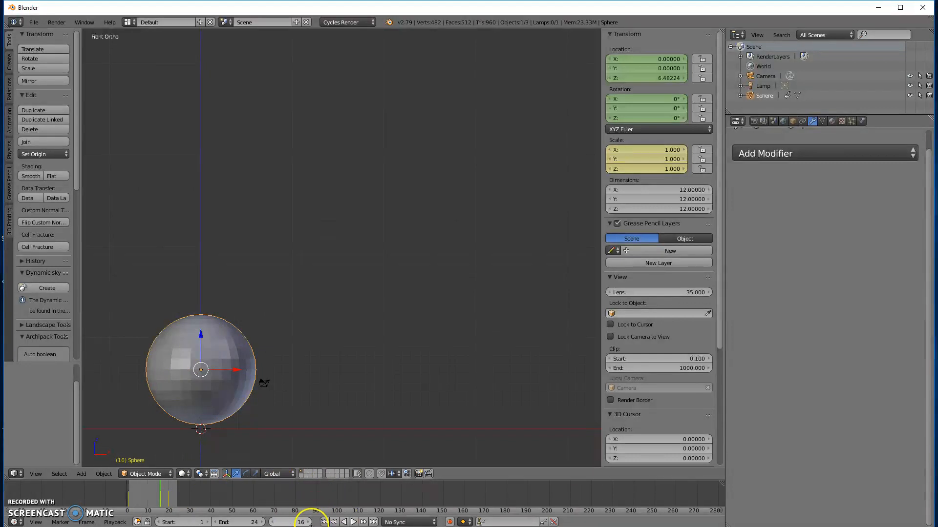
Step: At frame 17, squash the sphere along Z to a scale of about 0.839 and insert a Scaling keyframe
click(308, 522)
click(245, 377)
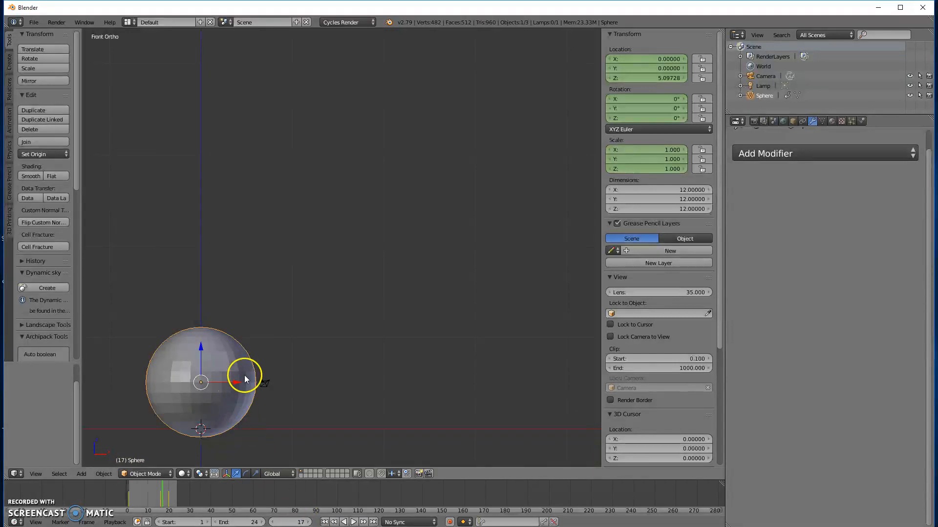
key(s)
key(z)
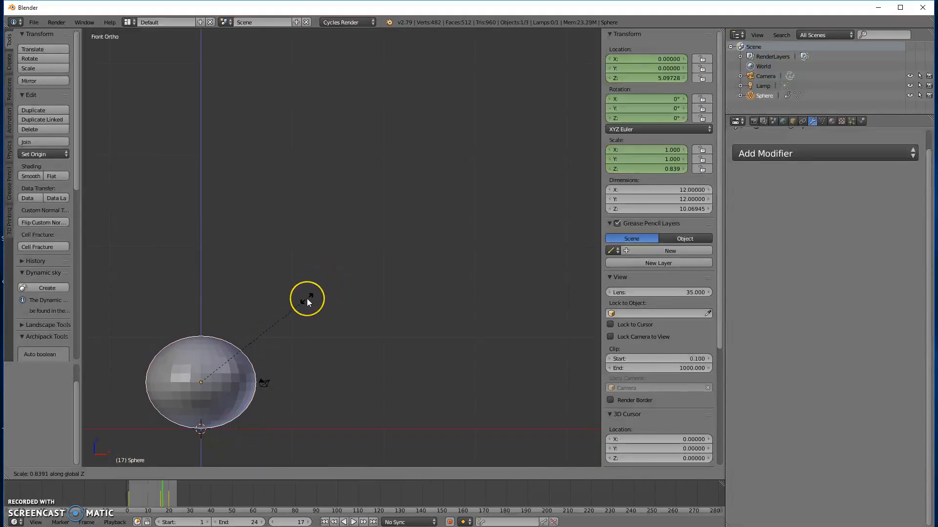
click(306, 299)
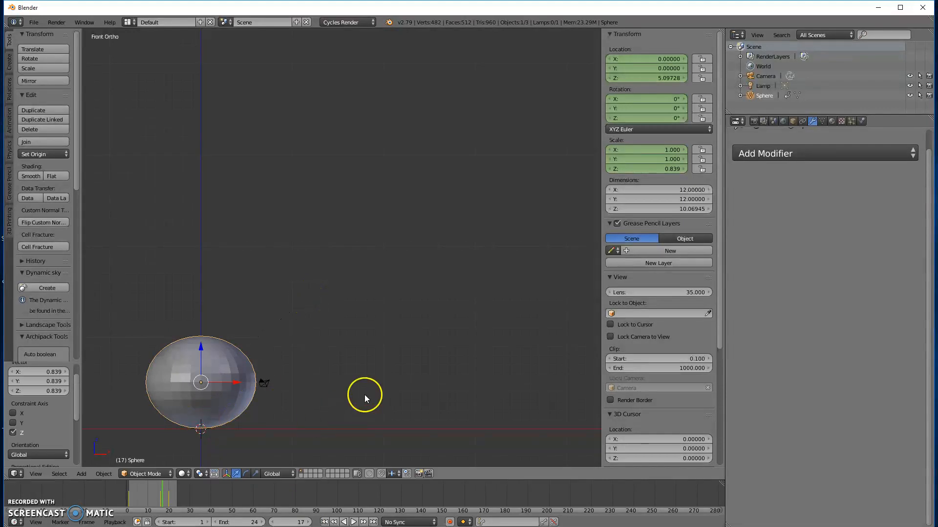
key(i)
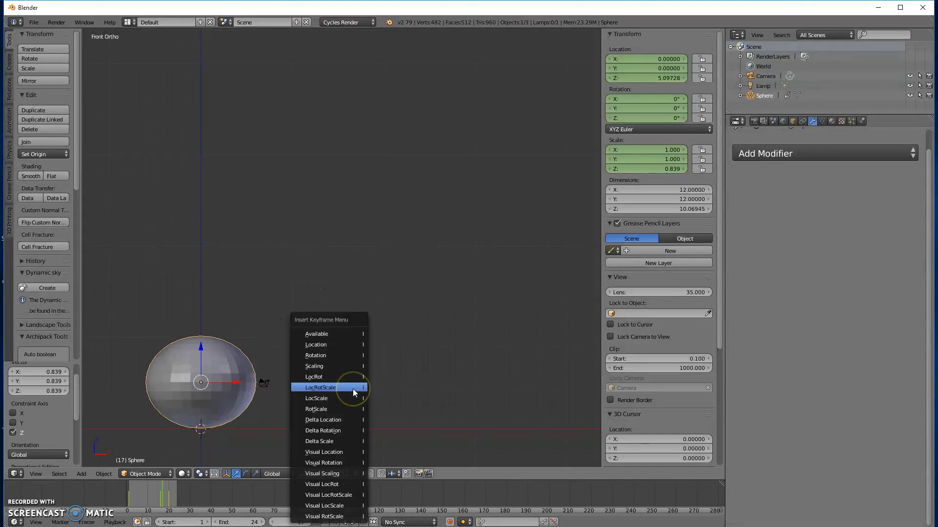
click(341, 366)
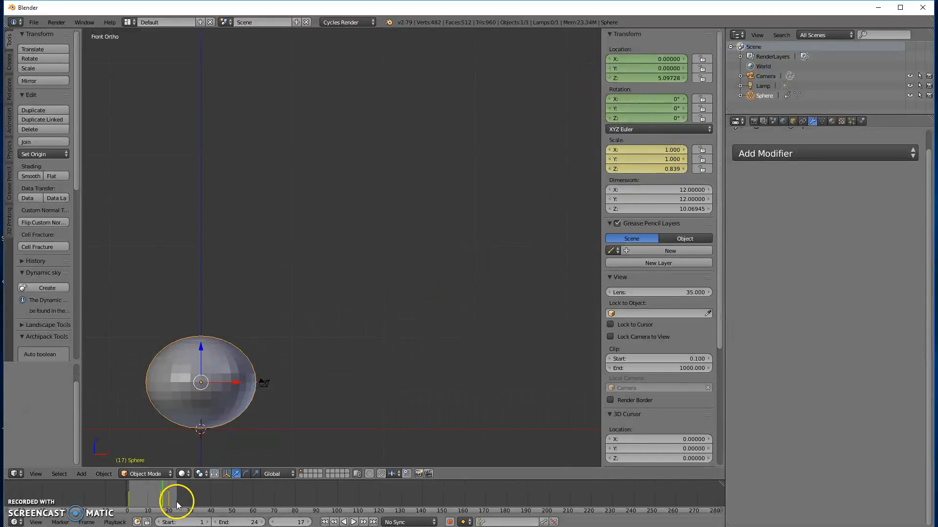
Step: At frame 18, squash the sphere along Z to a scale of about 0.680 and insert a Scaling keyframe
click(308, 521)
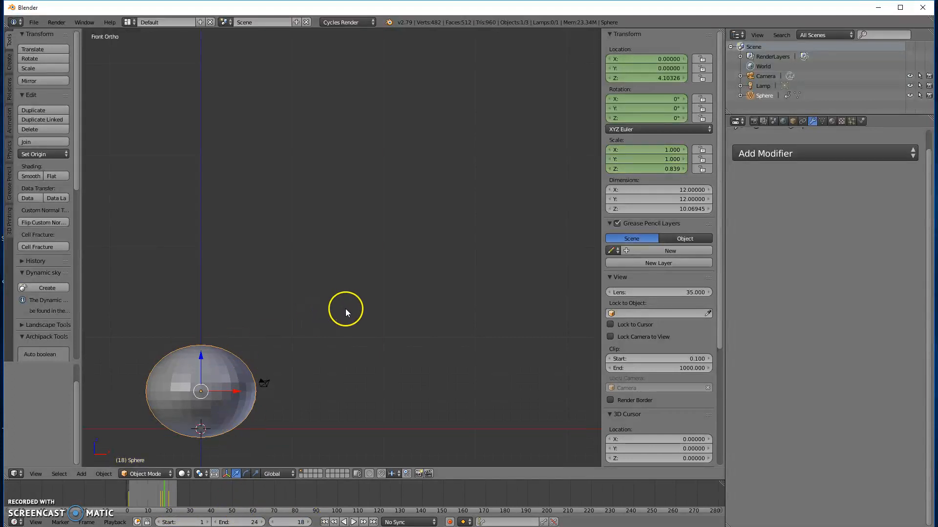
key(s)
key(z)
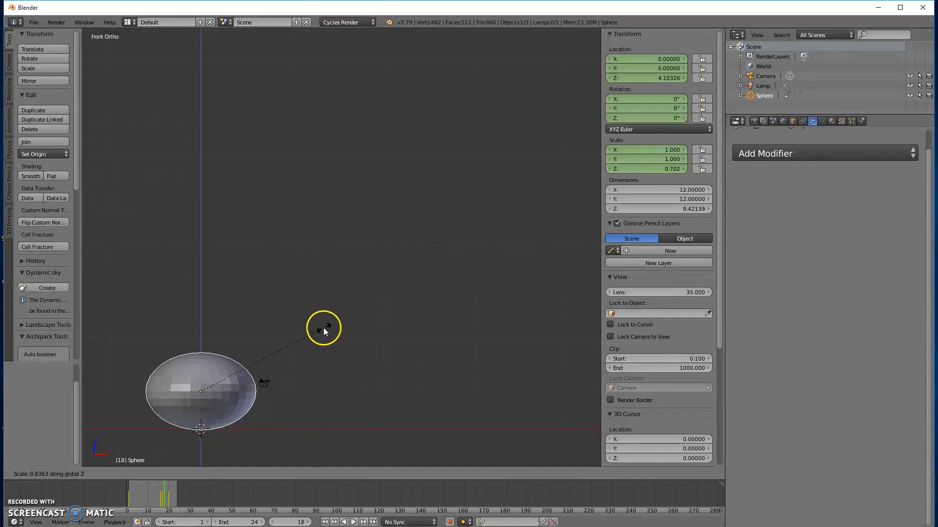
click(320, 332)
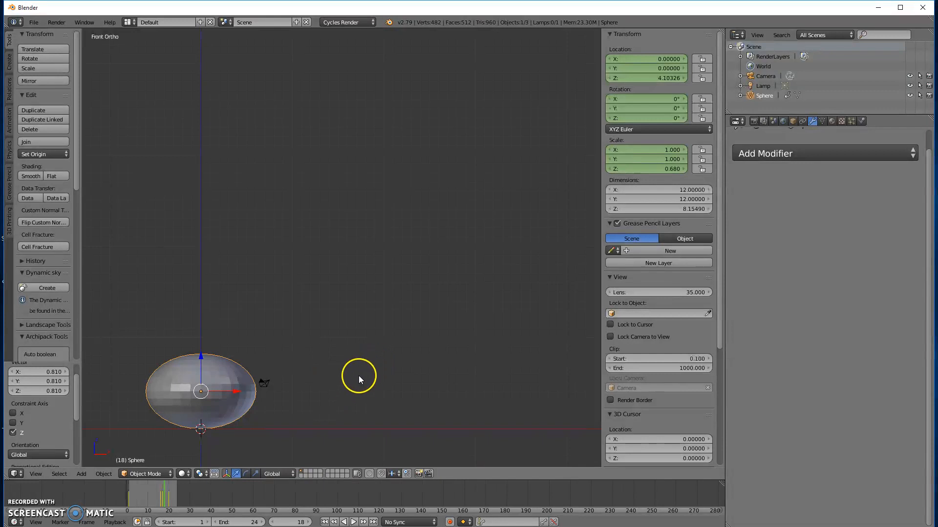
key(i)
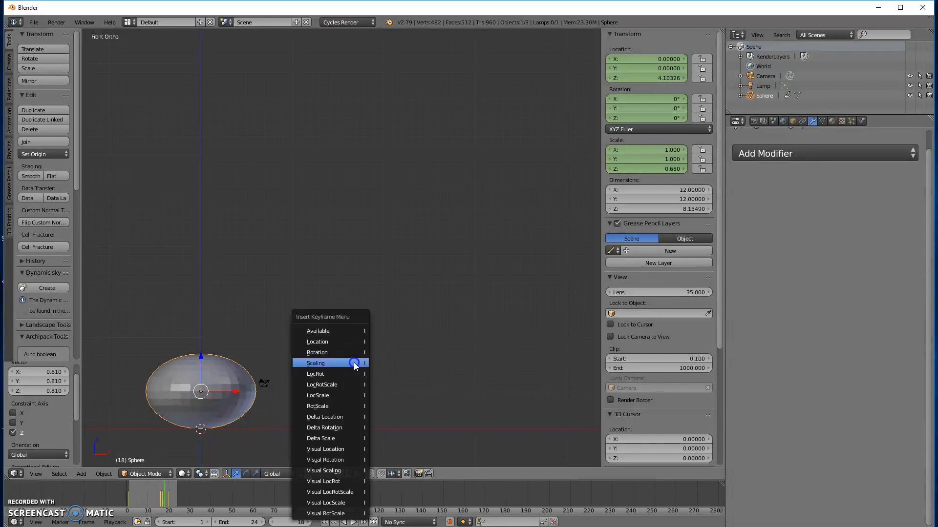
click(354, 363)
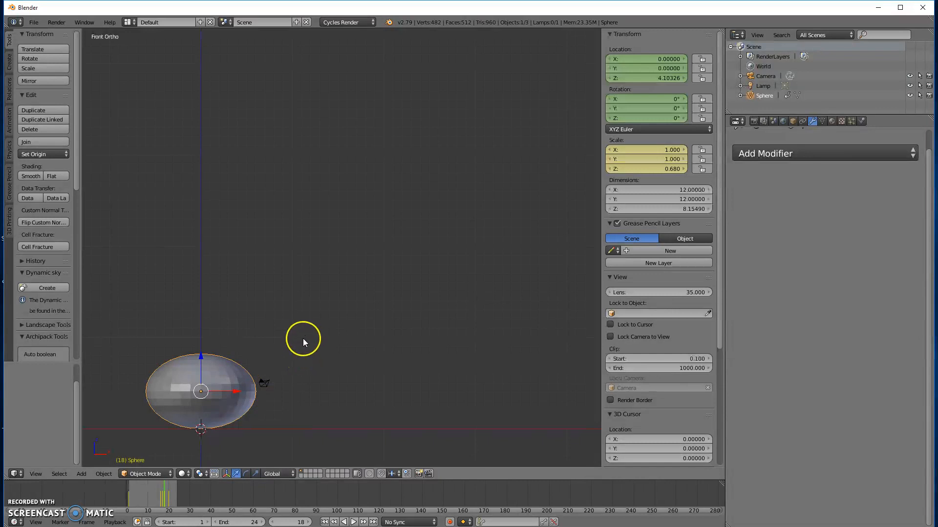
Step: At frame 19, squash the sphere along Z to a scale of about 0.584 and insert a Scaling keyframe
click(309, 522)
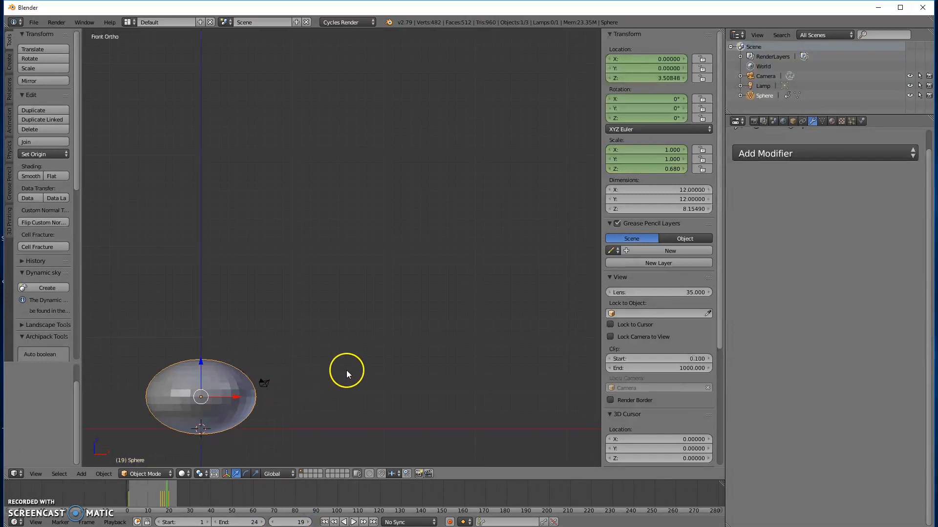
key(s)
key(z)
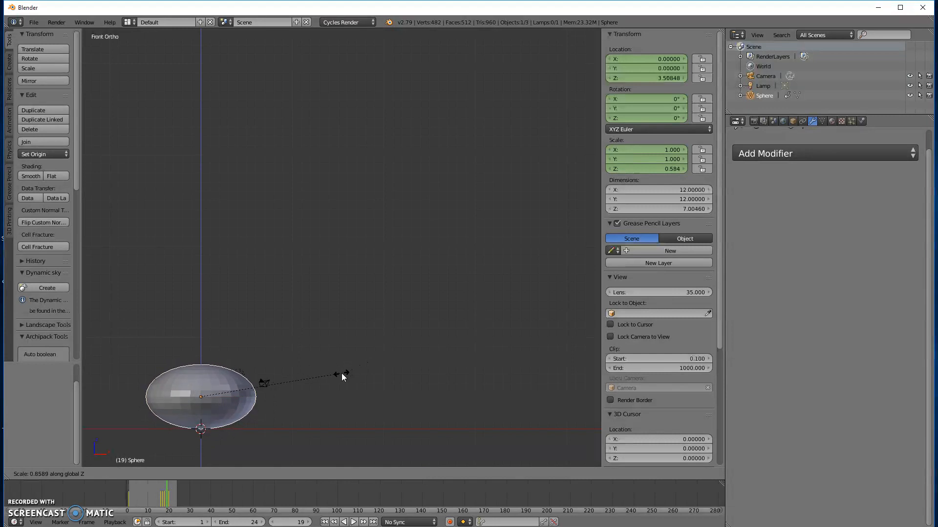
click(341, 373)
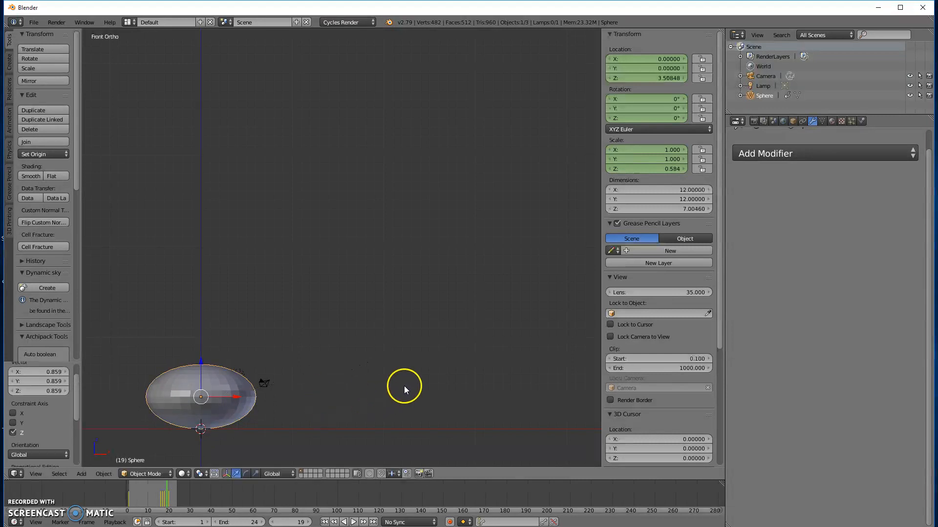
key(i)
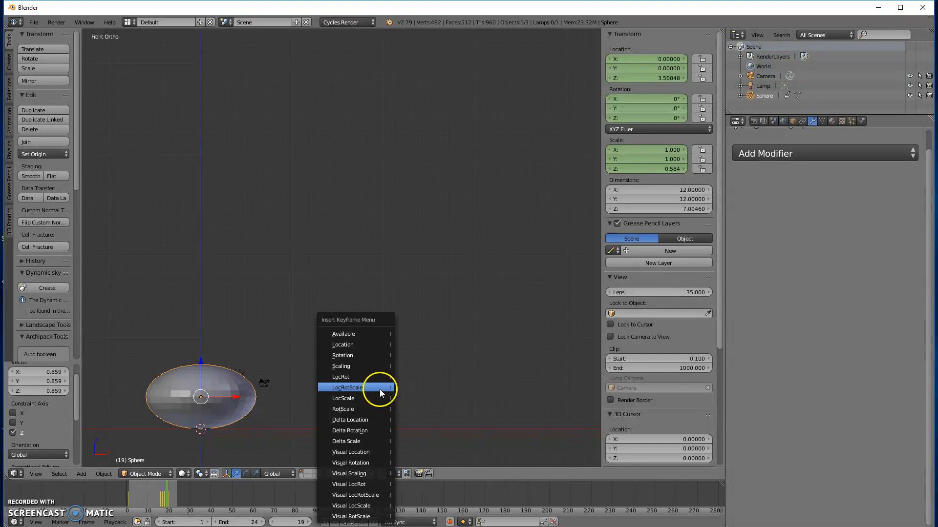
click(379, 388)
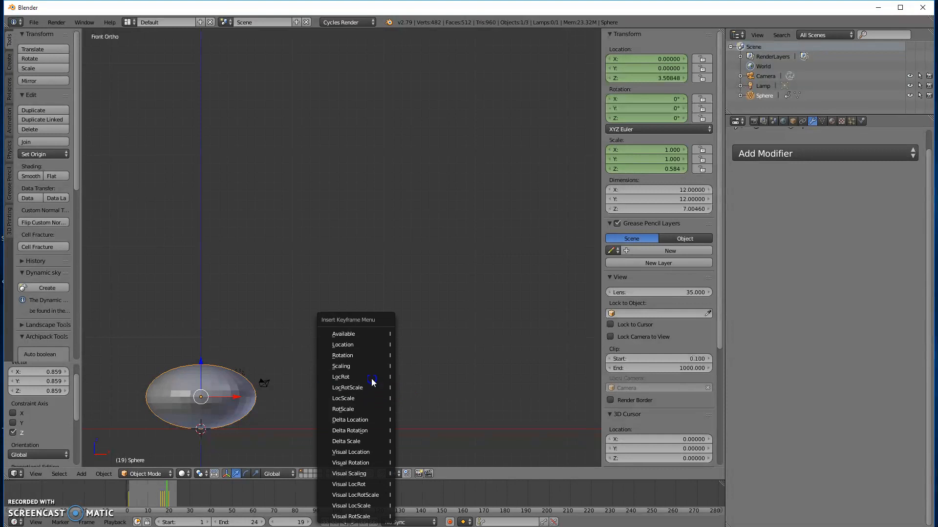
click(367, 366)
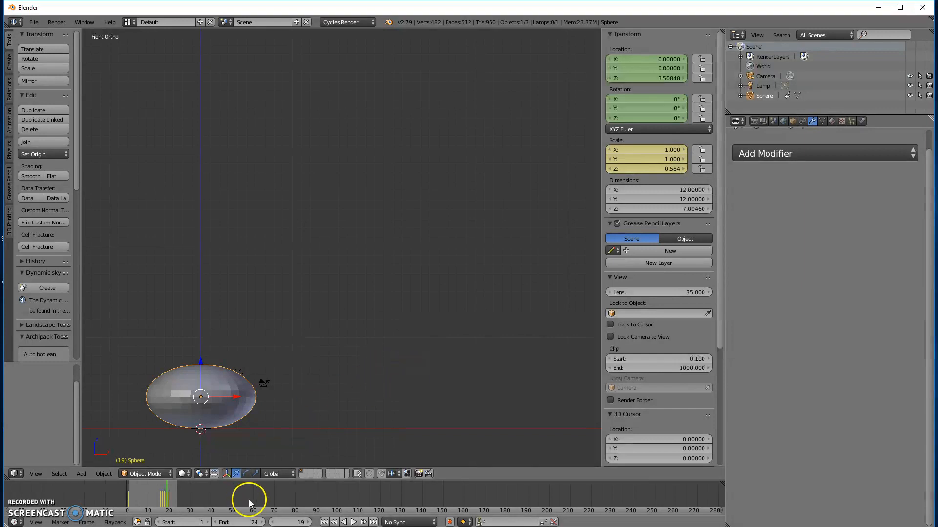
Step: At frame 20, squash the sphere along Z to a scale of about 0.552 and insert a Scaling keyframe
click(307, 522)
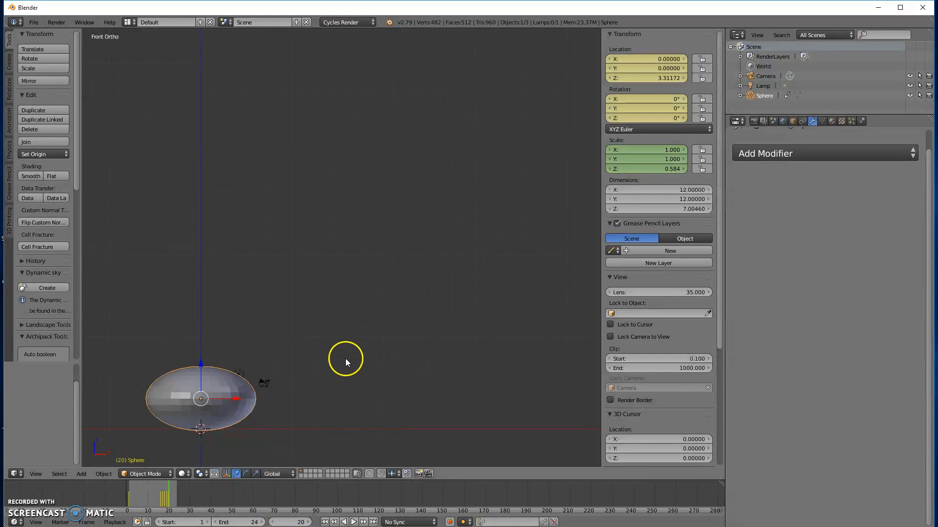
key(s)
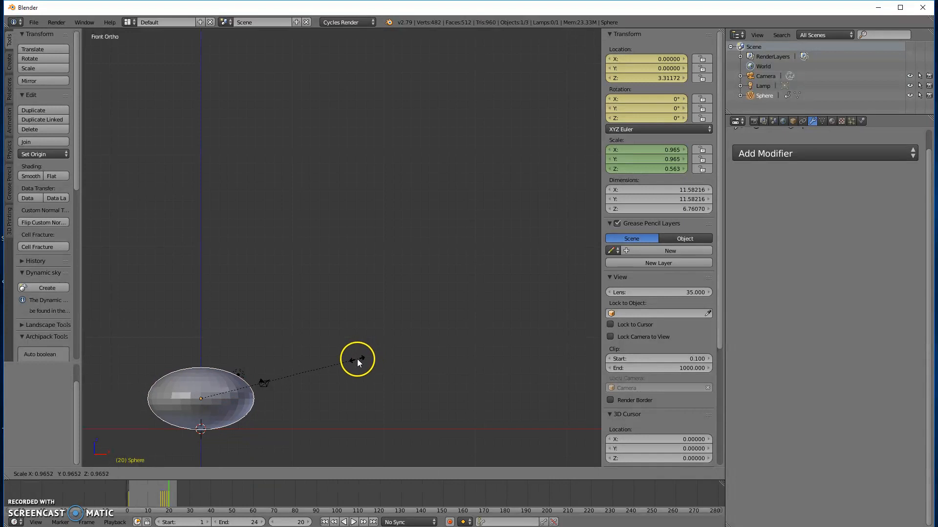
key(z)
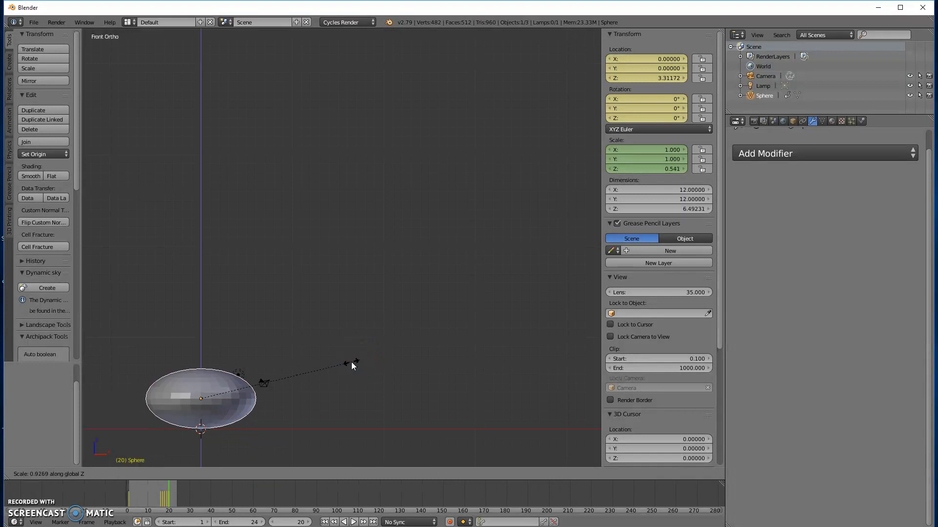
click(354, 361)
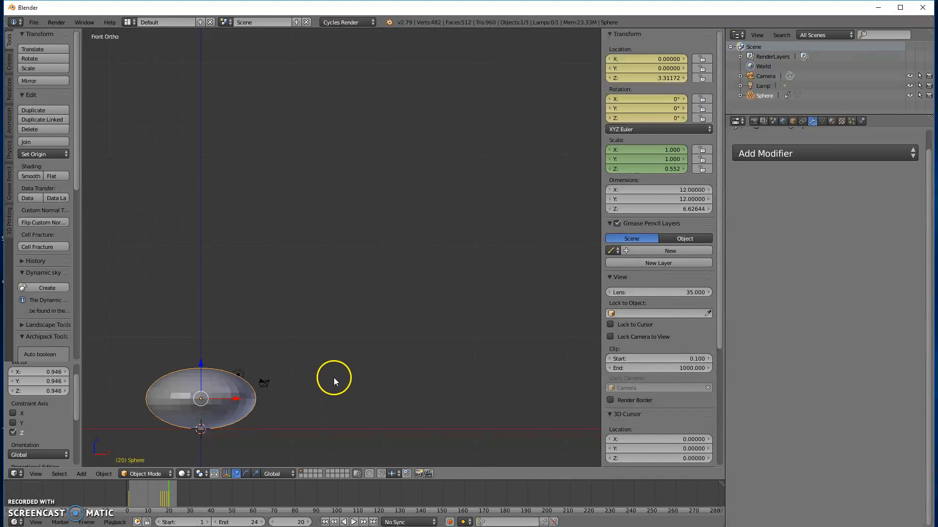
key(i)
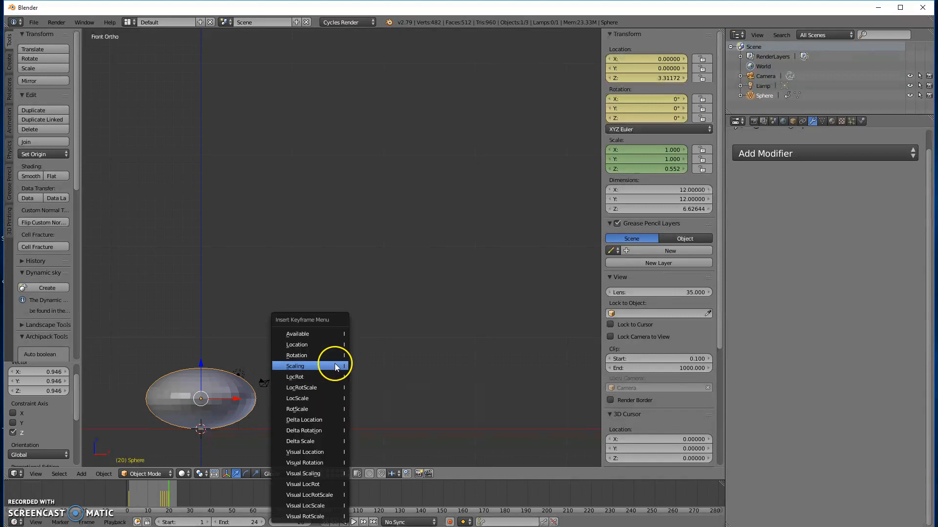
click(334, 365)
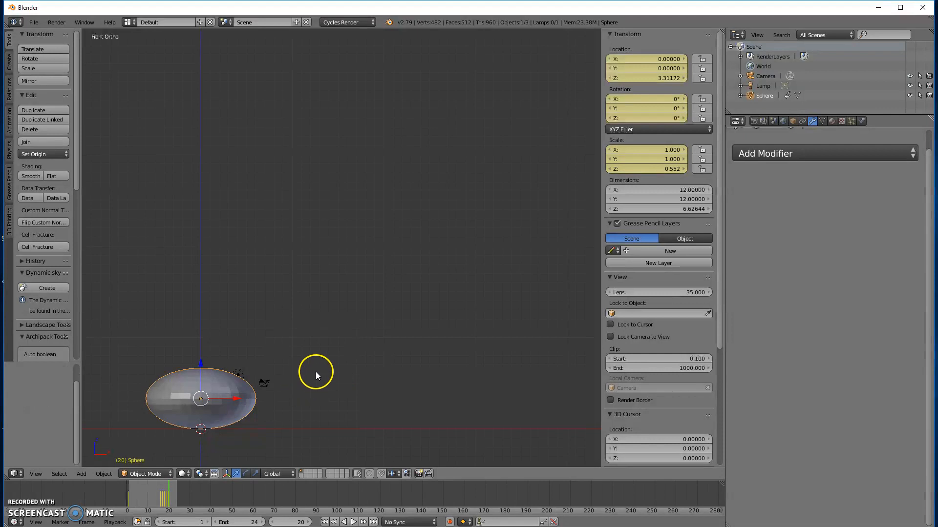
Step: Play the animation from the first frame to check the sphere's fall and squash, and stop it
click(325, 522)
click(354, 522)
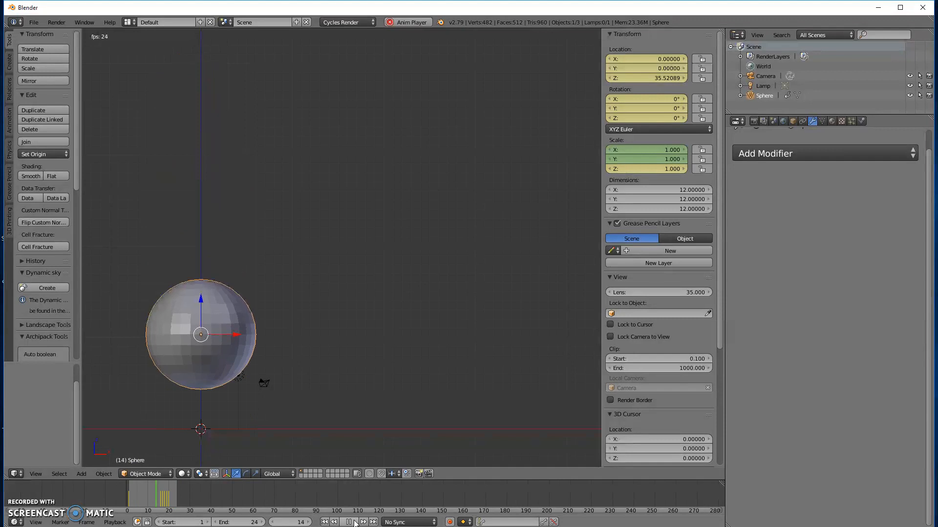
click(354, 522)
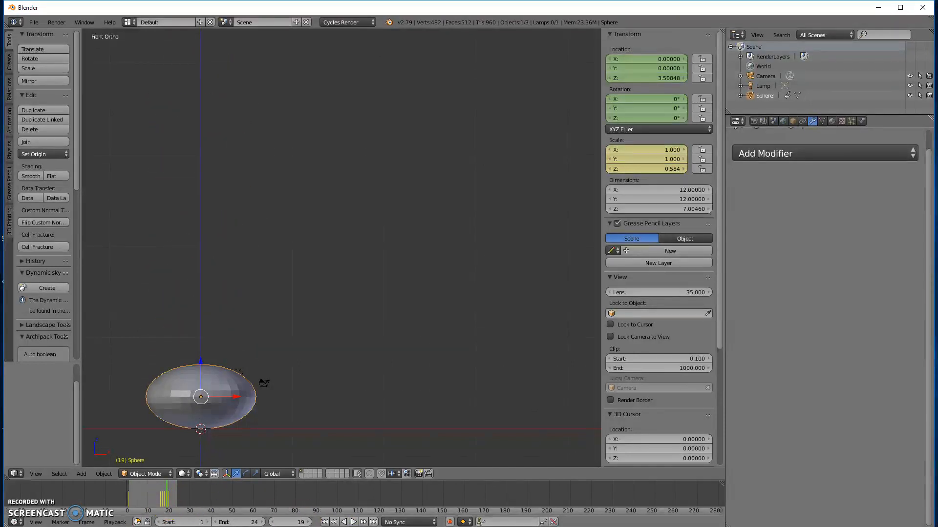
Step: Set the animation's end frame to 50
click(244, 522)
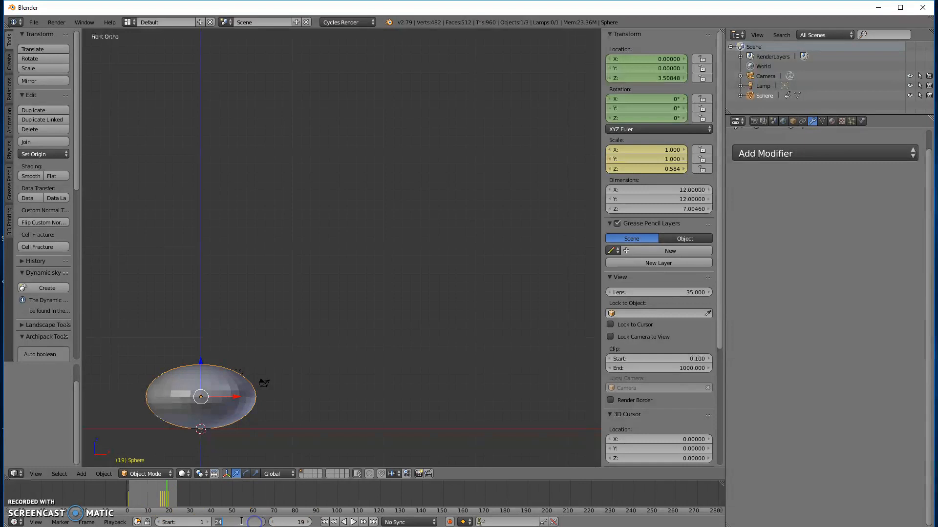
text(50)
key(Return)
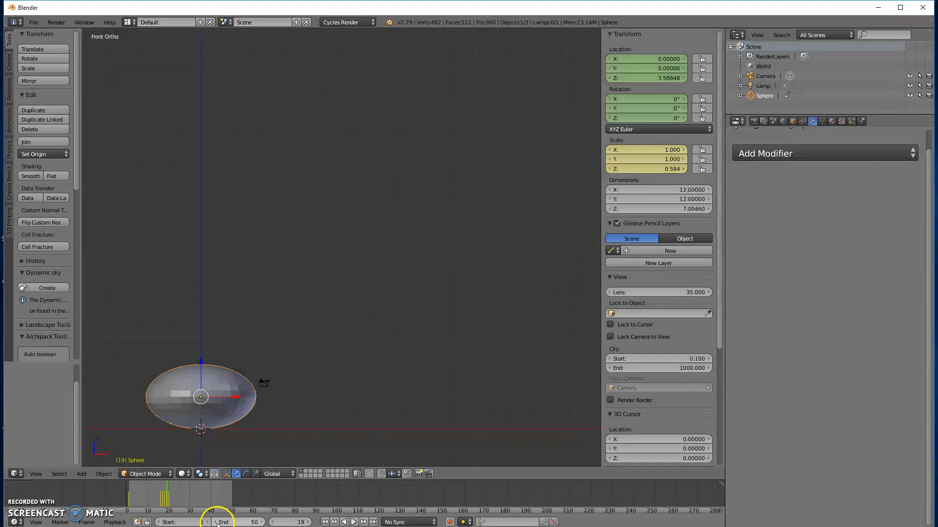
Step: At frame 30, raise the sphere along Z to a height of about 18.9 and insert a LocRot keyframe
click(167, 499)
drag(167, 499, 191, 504)
click(190, 503)
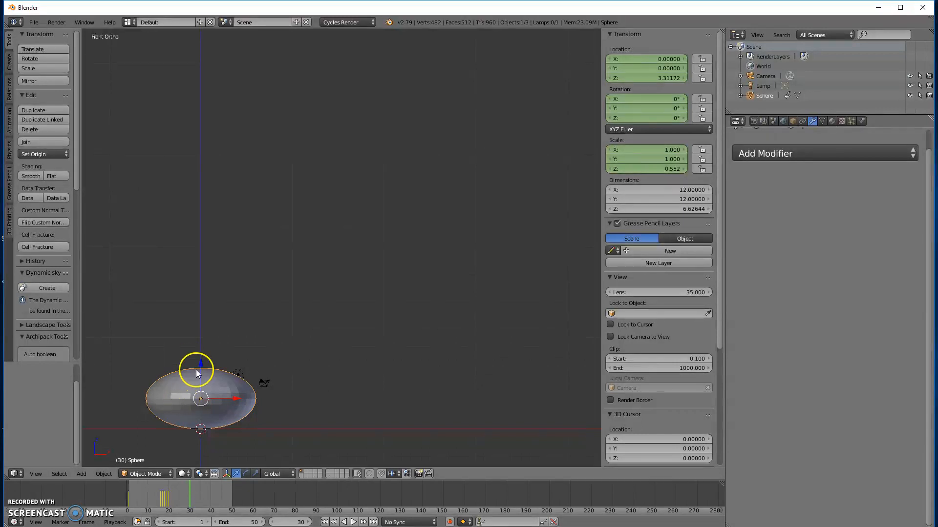
drag(200, 363, 212, 226)
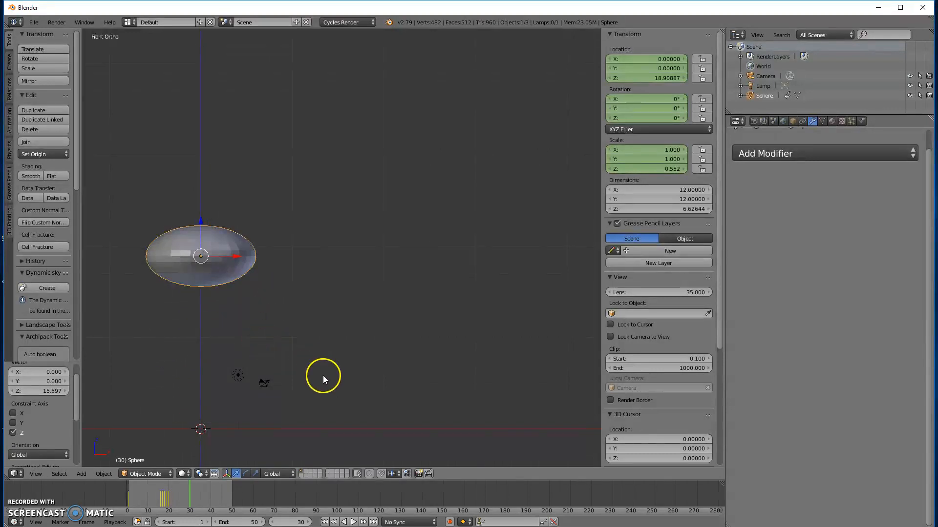
key(i)
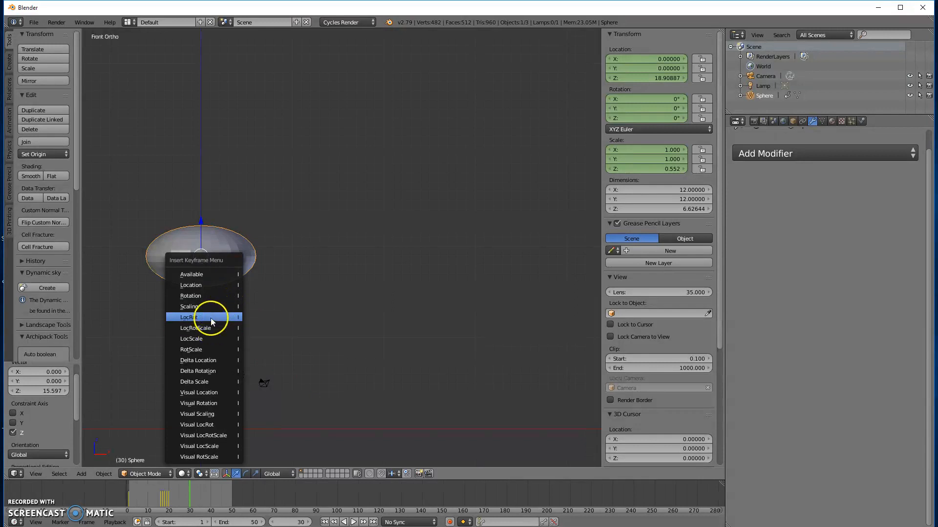
click(211, 318)
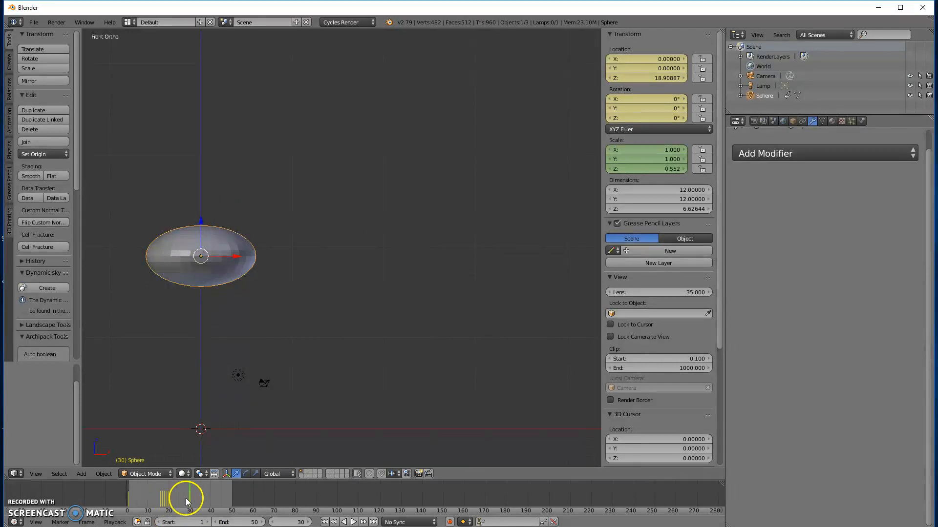
Step: At frame 21, stretch the sphere along Z to a scale of about 0.582 and insert a Scaling keyframe
click(168, 499)
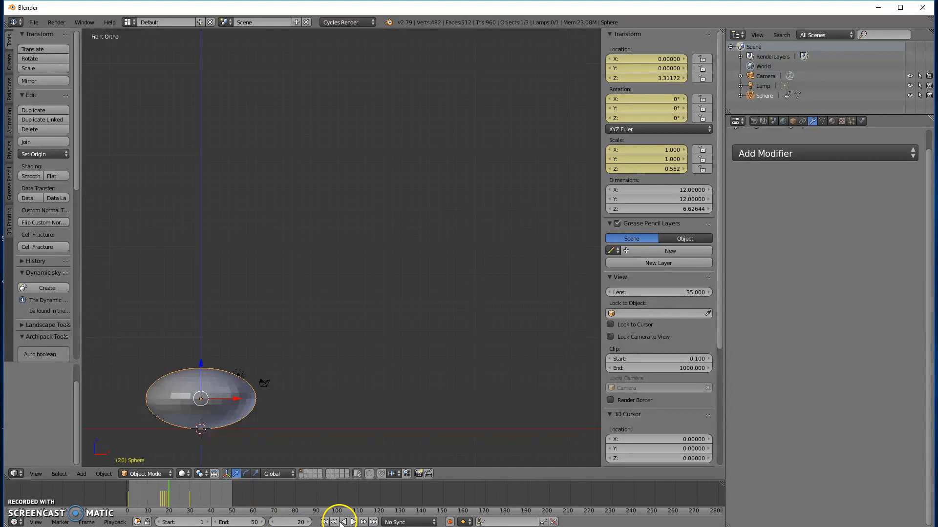
click(309, 522)
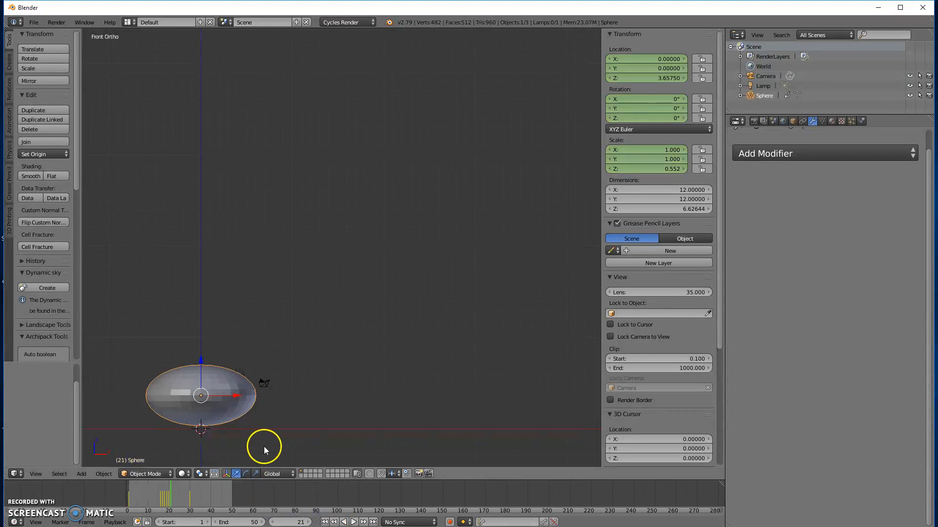
key(s)
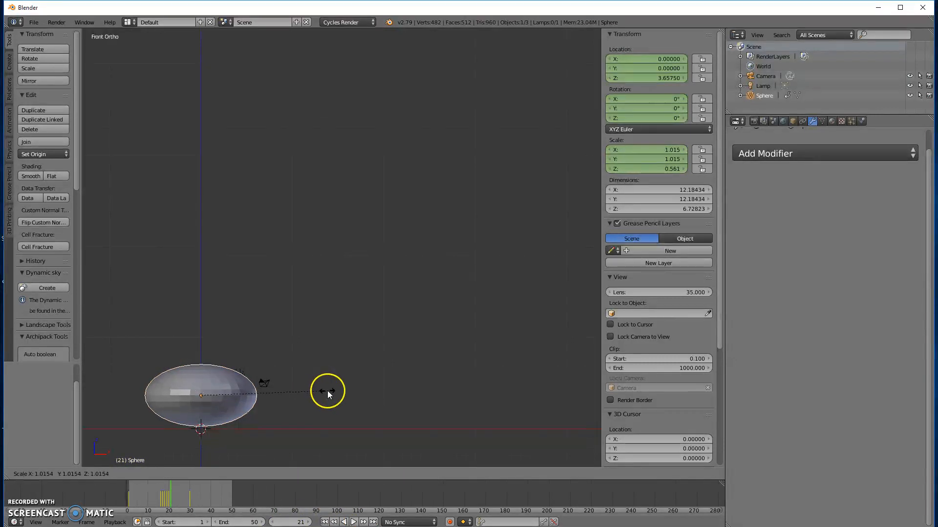
key(z)
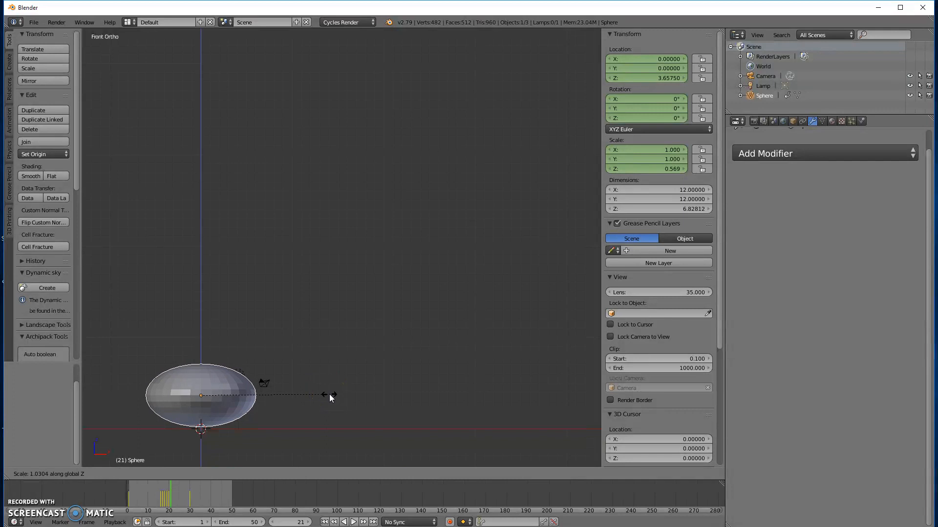
click(332, 398)
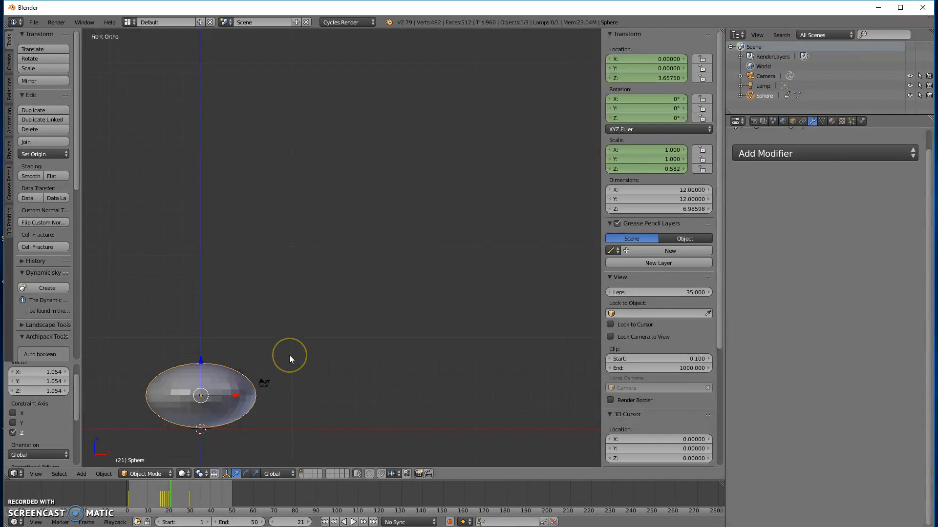
key(i)
click(277, 346)
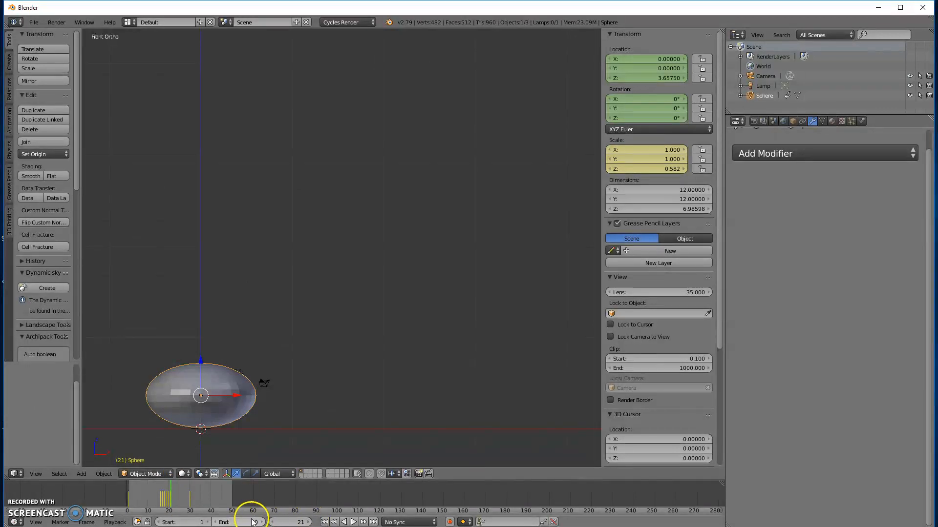
Step: At frame 22, stretch the sphere along Z to a scale of about 0.771, and advance to frame 23
click(304, 522)
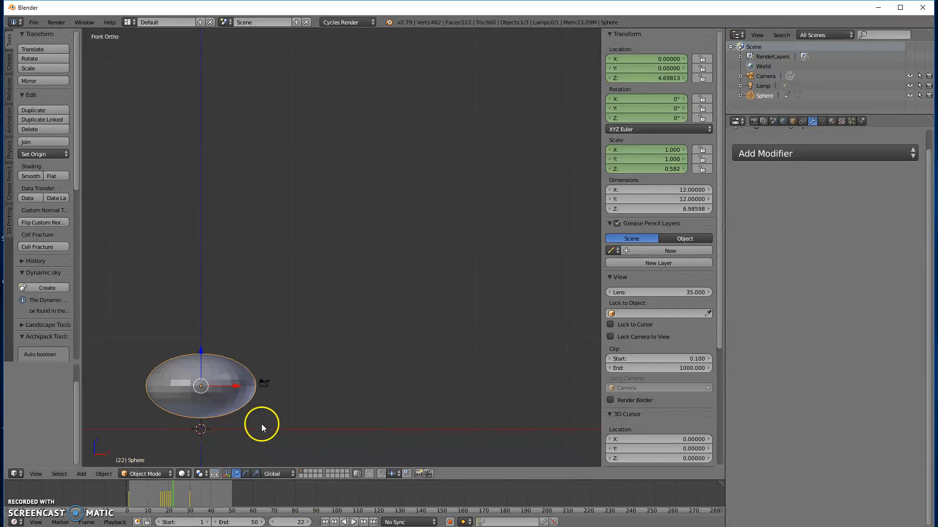
key(s)
key(z)
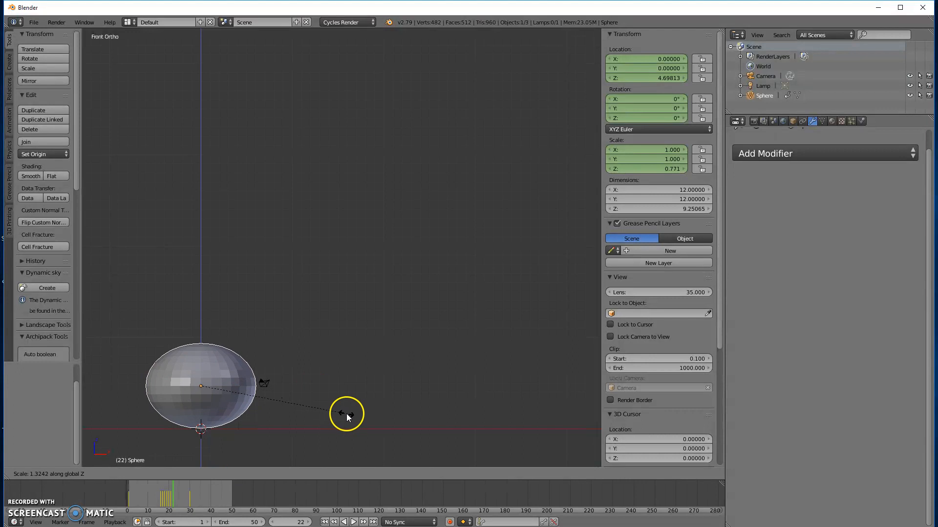
click(346, 414)
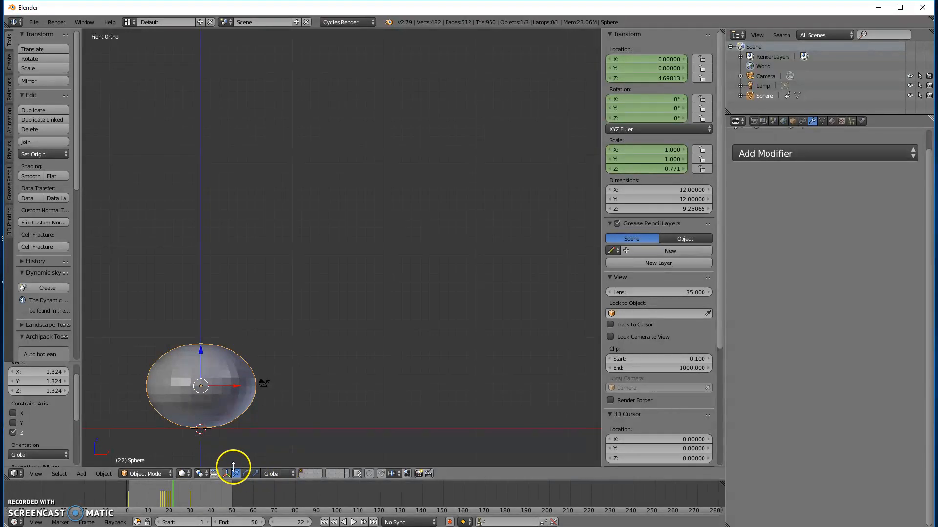
click(311, 522)
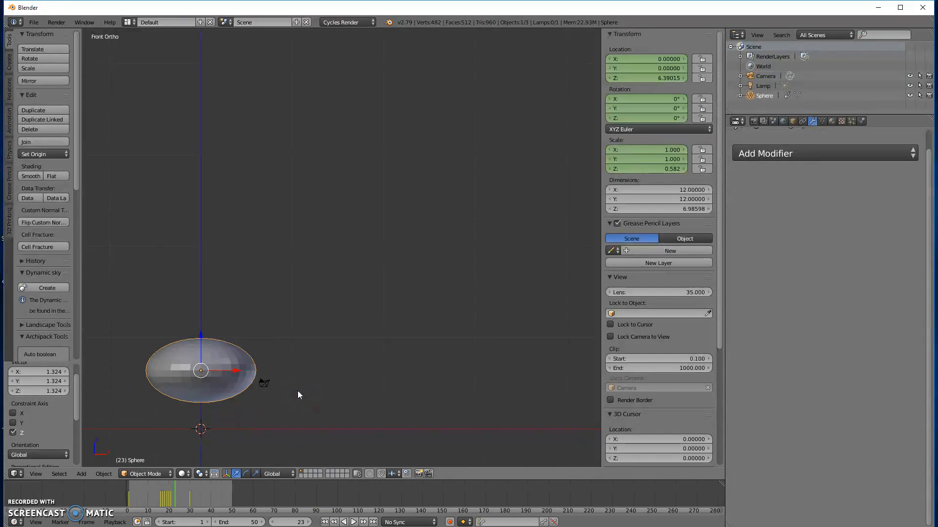
Step: At frame 23, stretch the sphere along Z to a scale of about 1.067 and insert a Scaling keyframe
key(s)
key(z)
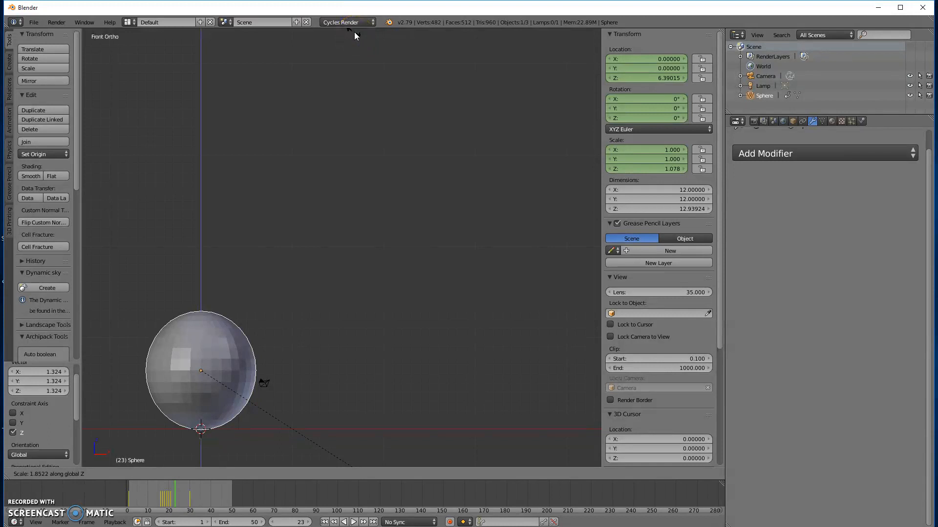
click(353, 465)
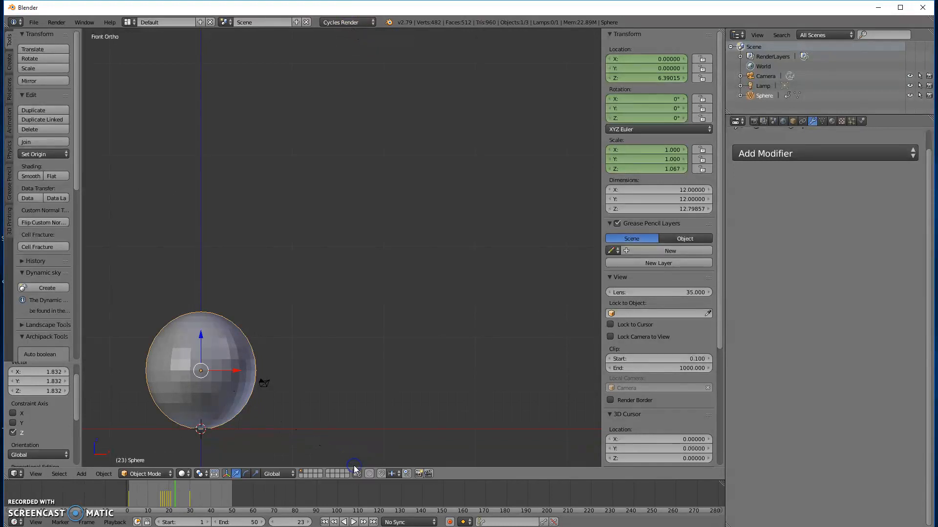
key(i)
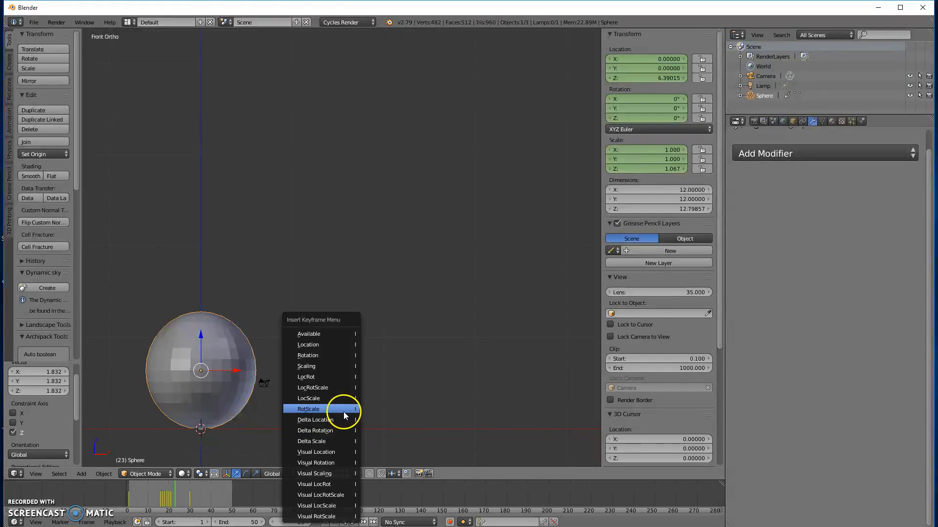
click(314, 366)
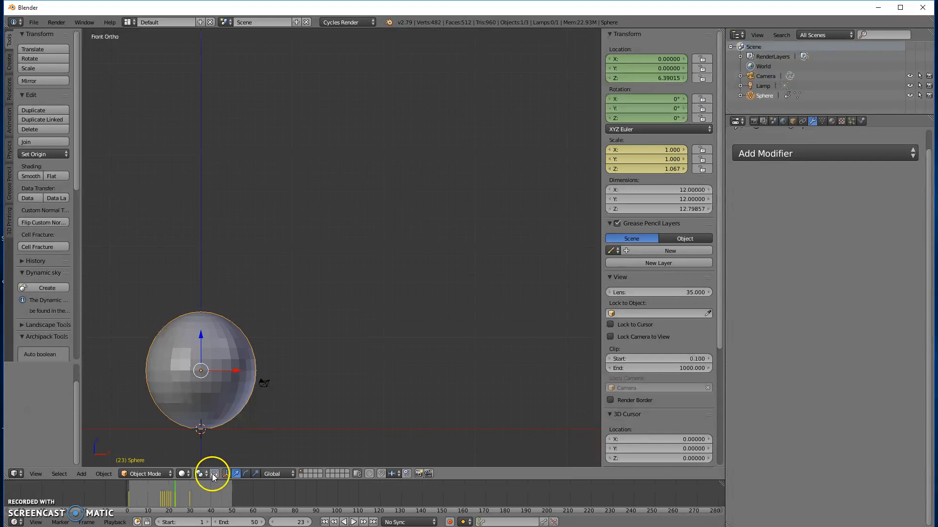
Step: At frame 24, stretch the sphere along Z to a scale of about 1.320 and insert a Scaling keyframe
click(307, 522)
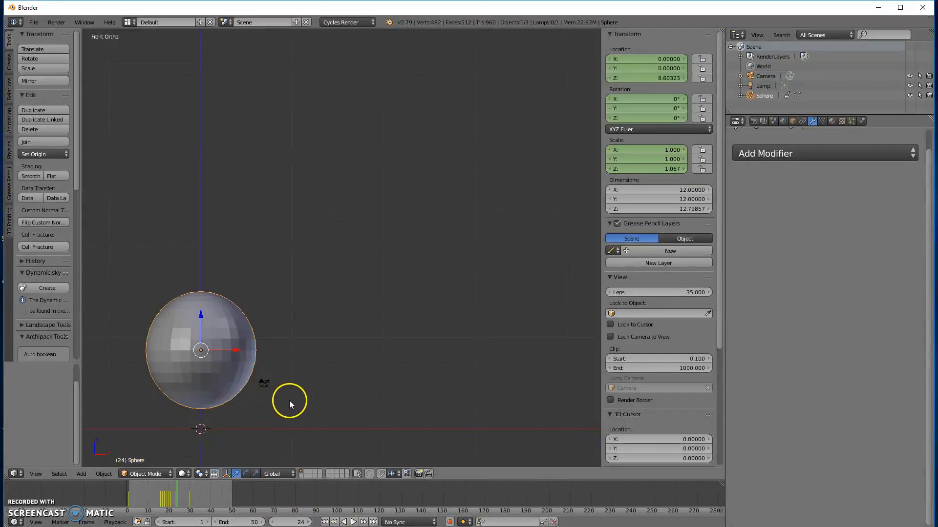
key(s)
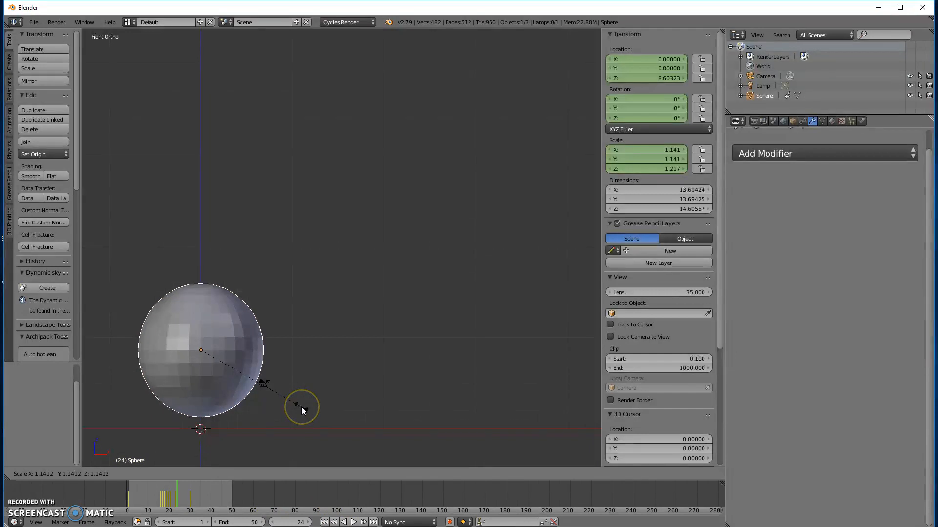
key(z)
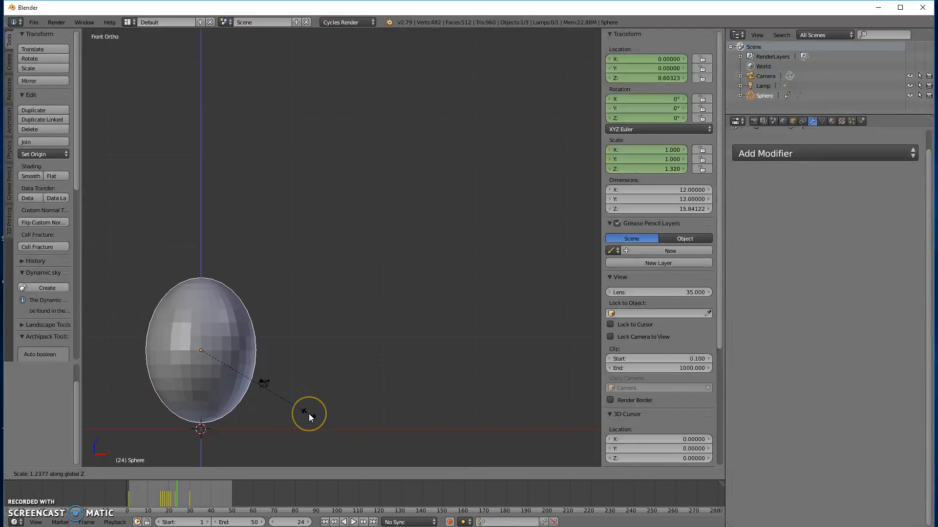
click(309, 416)
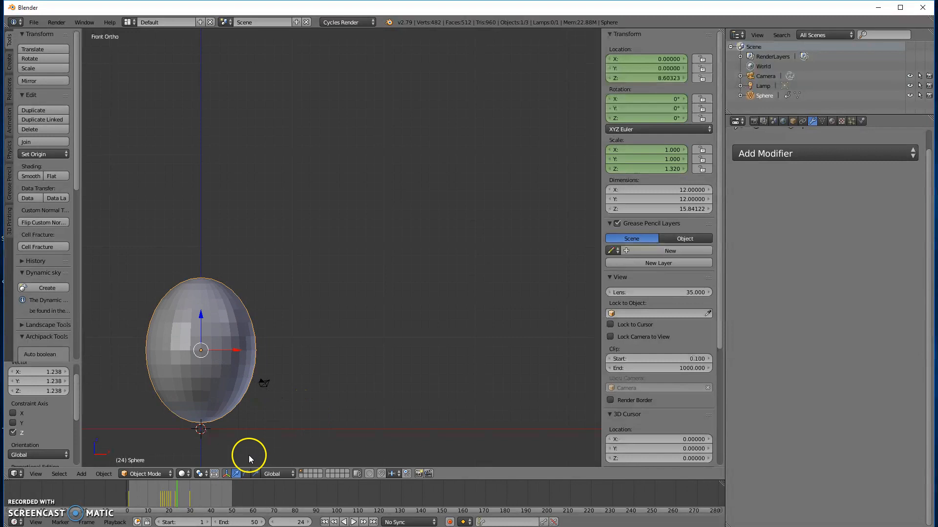
key(i)
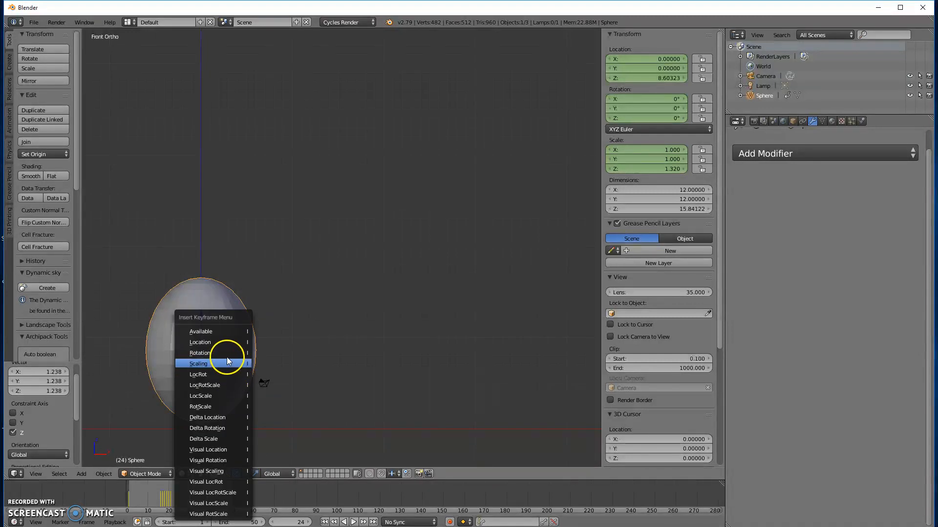
click(228, 364)
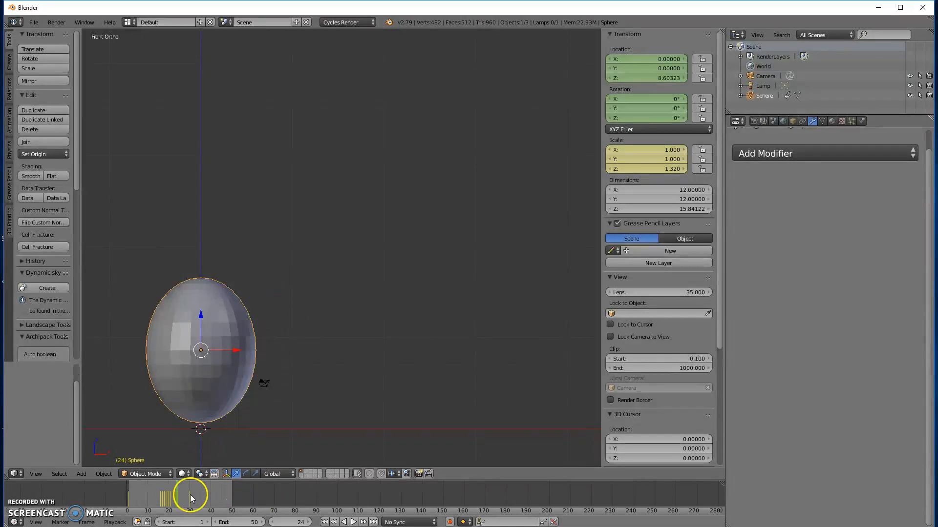
Step: At frame 25, shrink the sphere along Z to a scale of about 1.089 and insert a Scaling keyframe
click(306, 522)
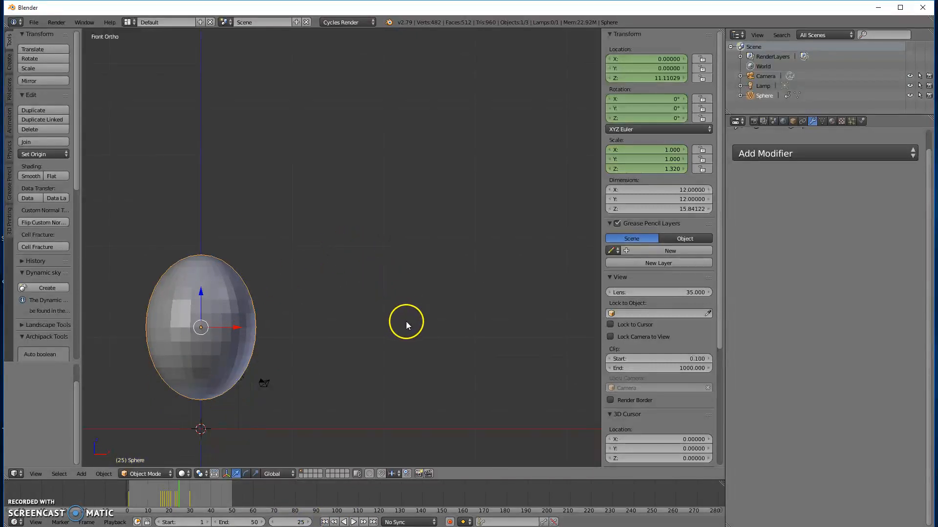
key(s)
key(z)
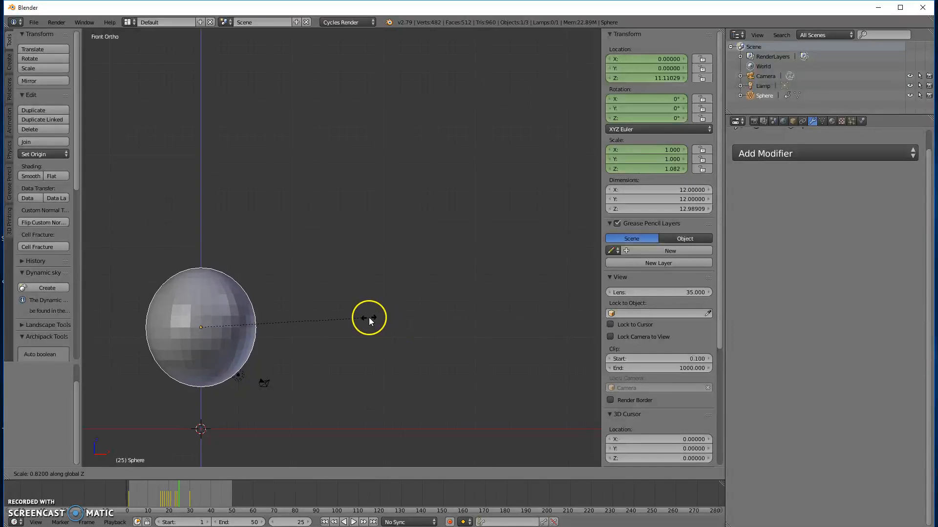
click(370, 318)
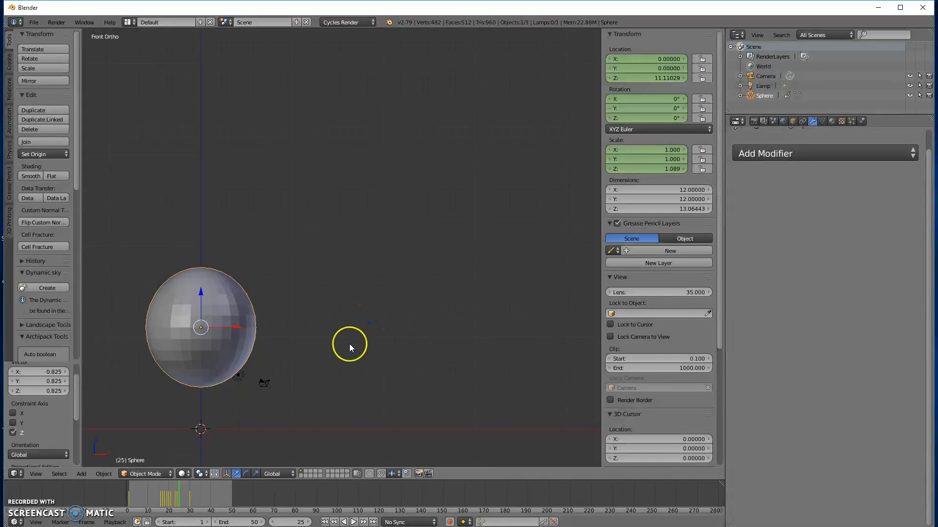
key(i)
click(283, 320)
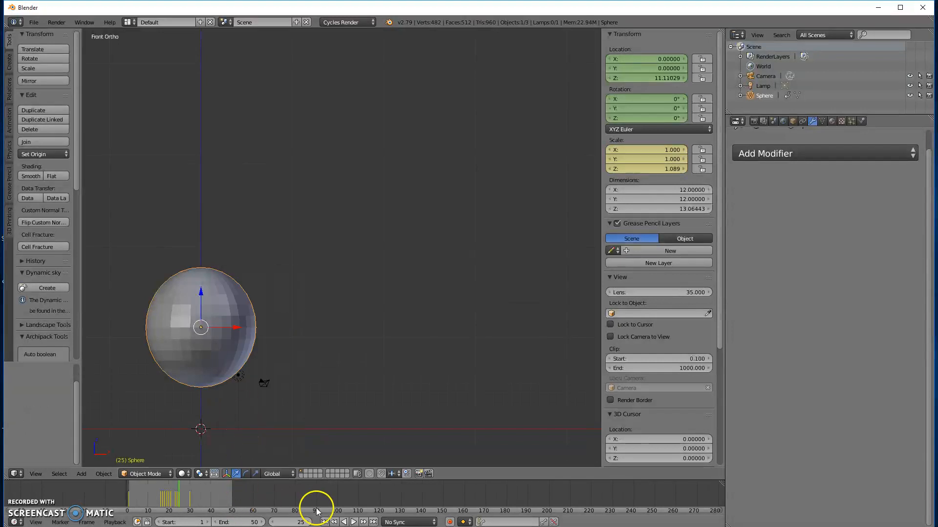
Step: At frame 26, set the sphere's Z scale to 1 and insert a Scaling keyframe
click(307, 523)
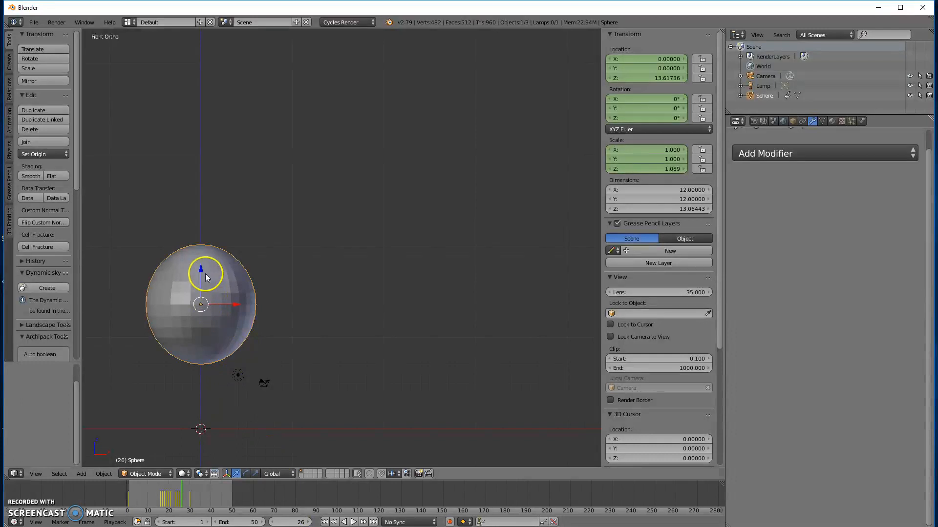
click(656, 169)
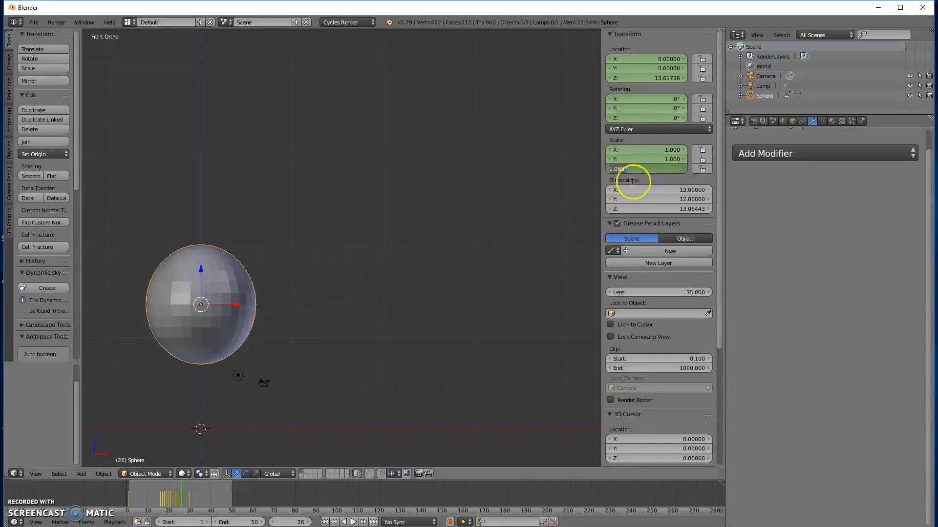
text(1)
key(Return)
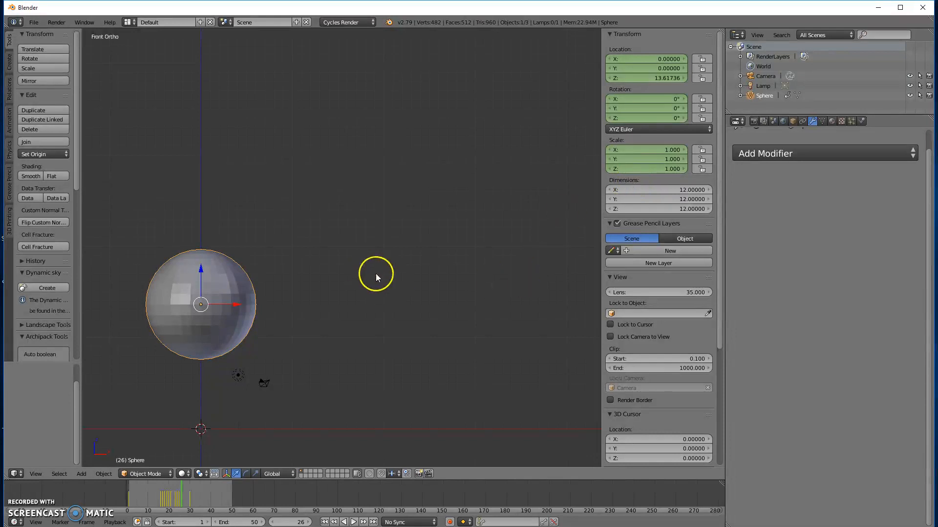
key(i)
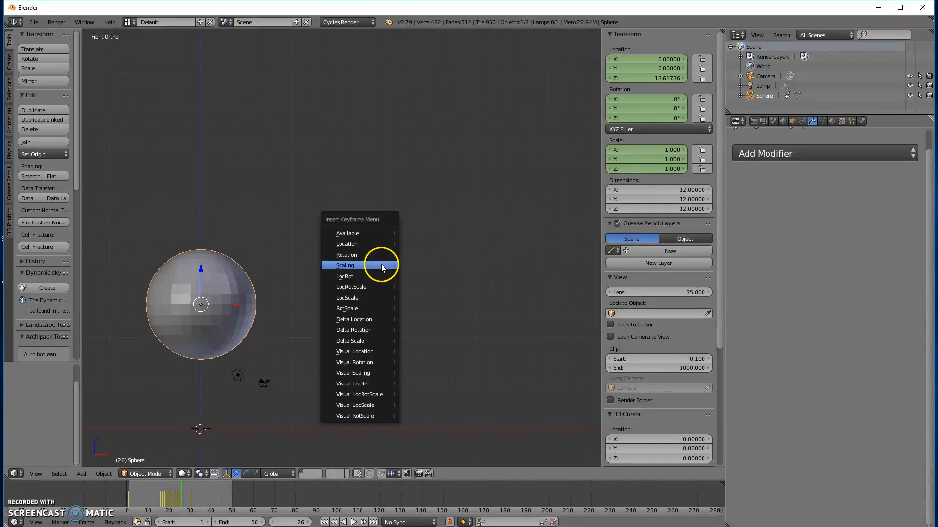
click(381, 265)
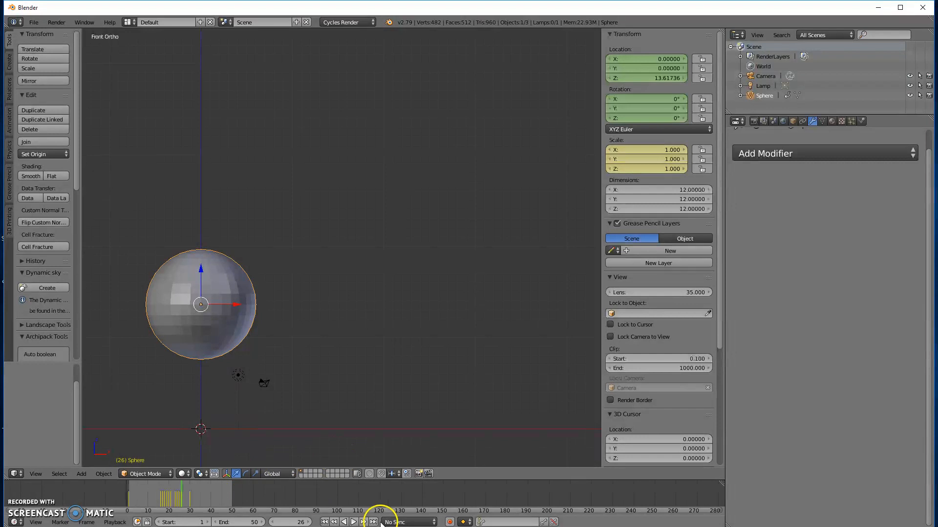
Step: Play the animation from the first frame, watch the bounce in a perspective view, and stop playback
click(324, 522)
click(354, 522)
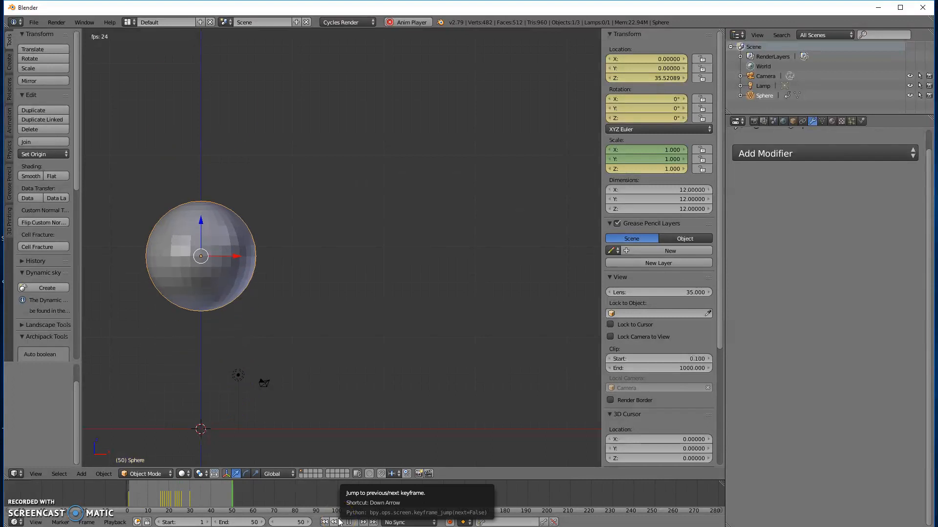
middle_drag(334, 291, 356, 324)
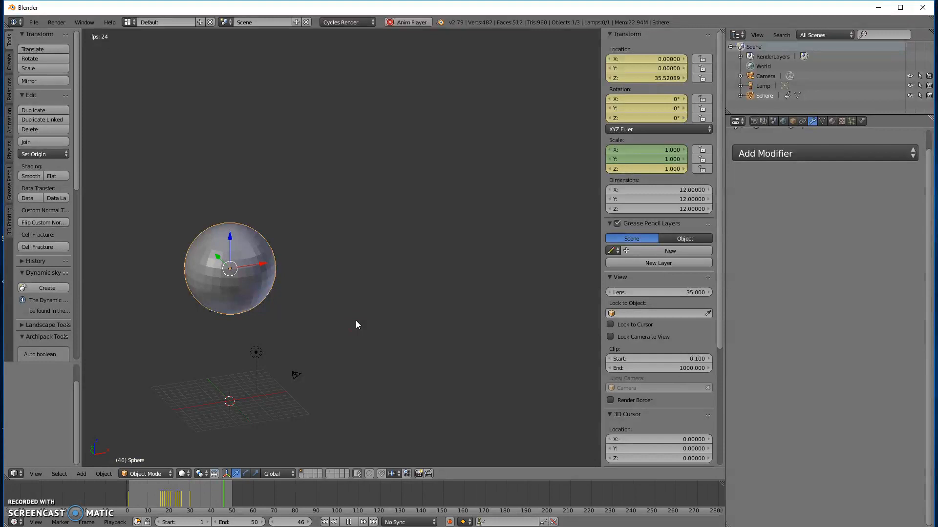
key(KP_5)
middle_drag(278, 257, 275, 235)
scroll(277, 273, down, 4)
middle_drag(278, 293, 296, 330)
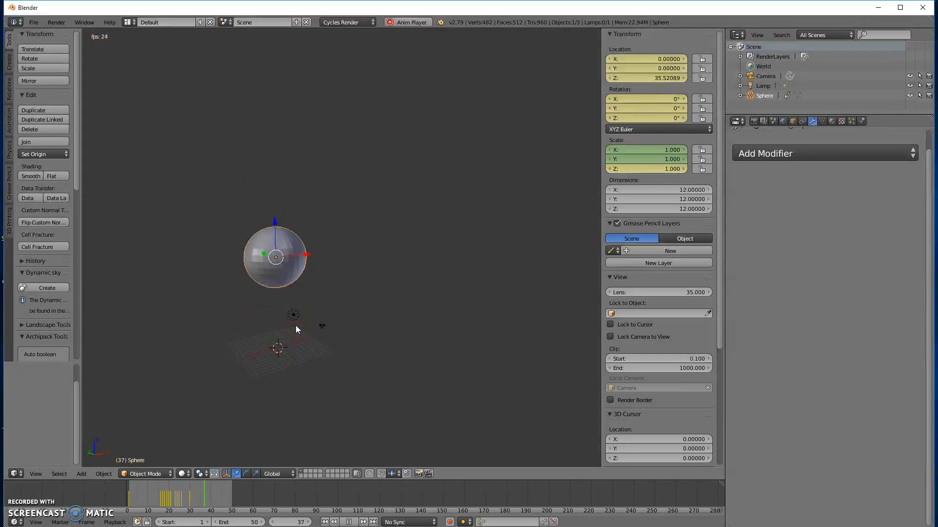
click(349, 522)
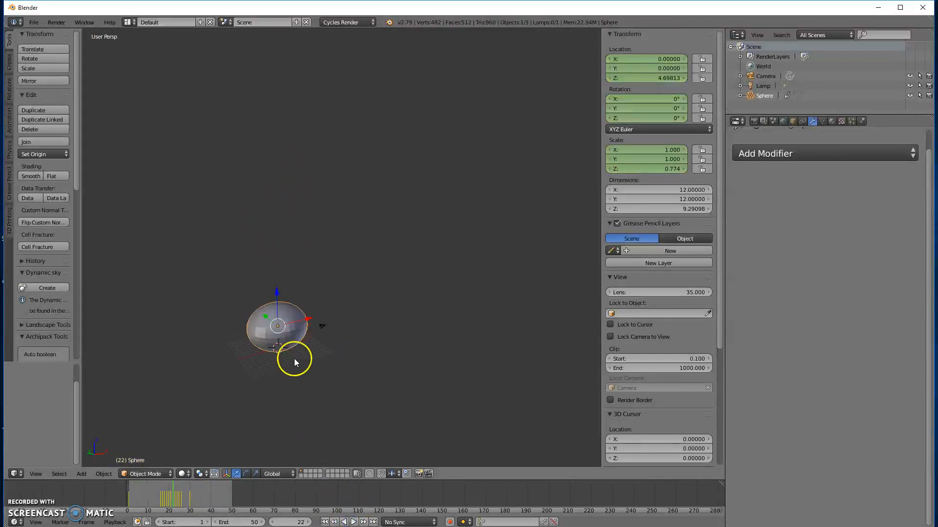
Step: In Edit Mode with face selection, select the horizontal face loop just below the sphere's equator
key(Tab)
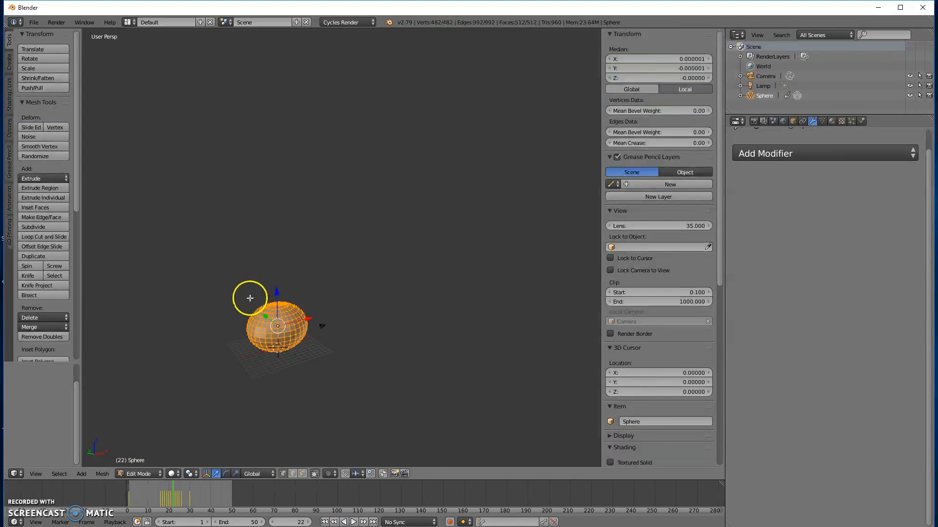
scroll(263, 323, up, 5)
middle_drag(250, 366, 304, 286)
click(303, 474)
click(257, 376)
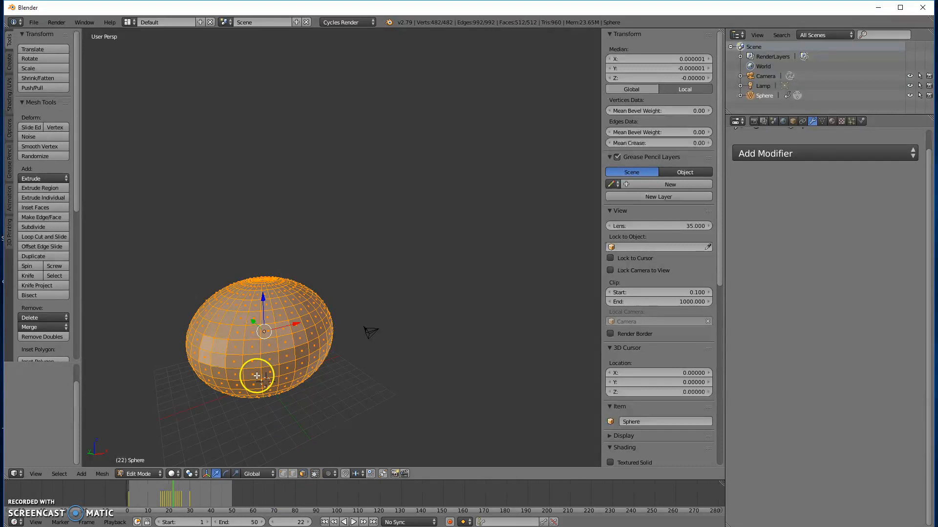
alt+click(259, 374)
middle_drag(259, 374, 271, 414)
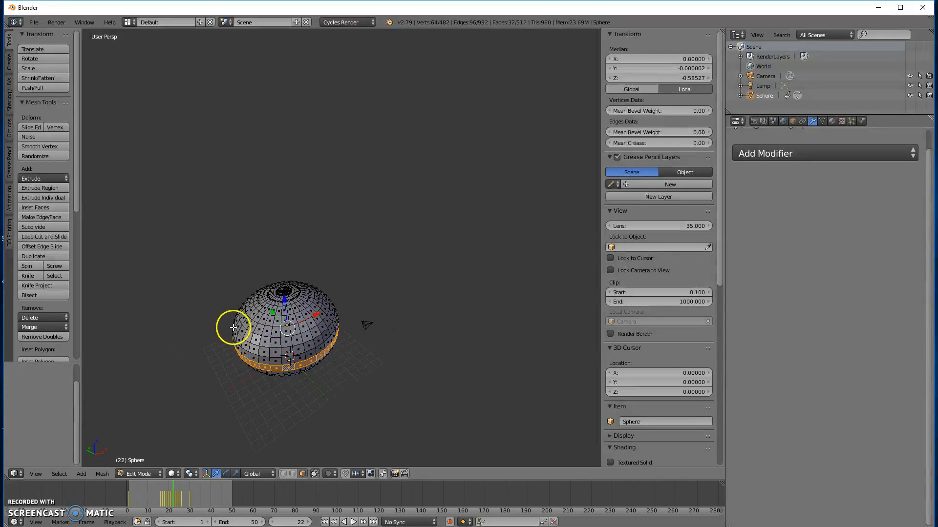
Step: Extrude the selected face loop, scale it inward to form a groove around the sphere, and return to Object Mode
key(e)
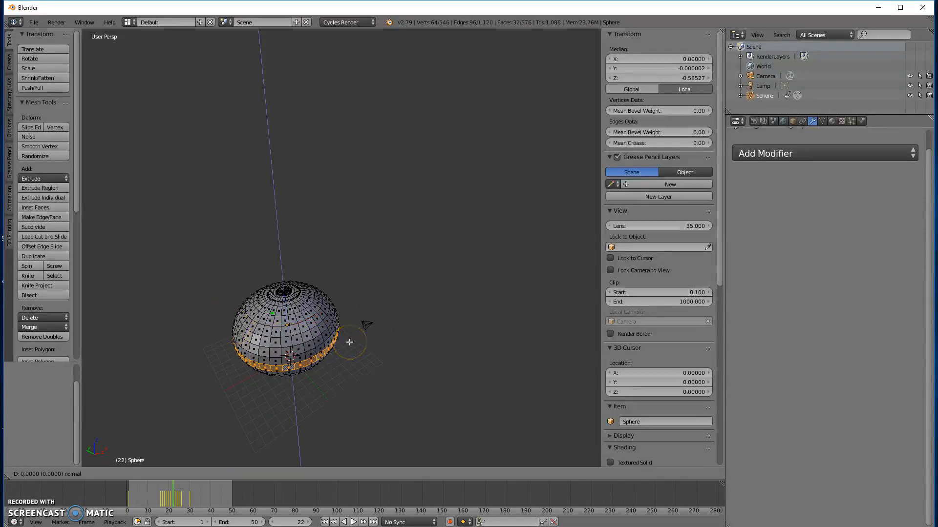
right_click(349, 342)
key(s)
click(388, 367)
middle_drag(389, 366, 397, 322)
key(Tab)
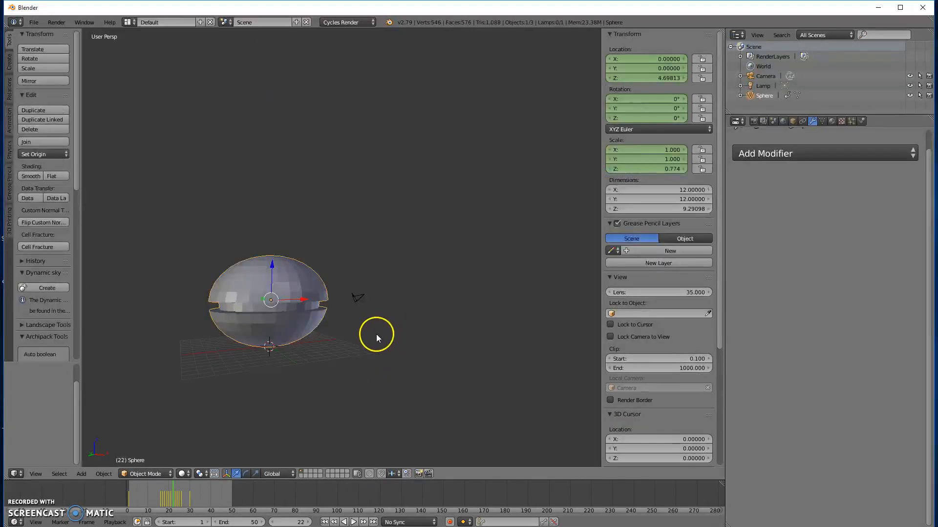
Step: Play the animation of the grooved sphere from the first frame with the whole bounce in view
click(324, 522)
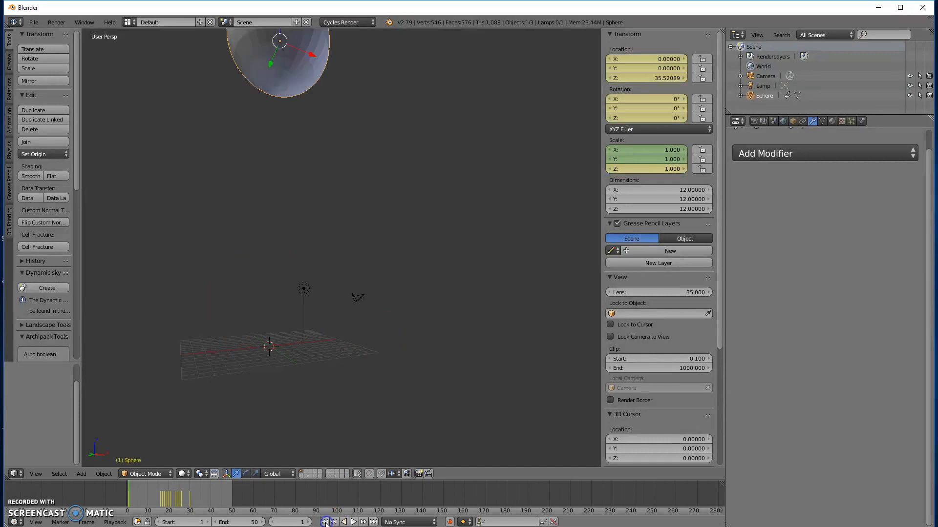
middle_drag(352, 259, 336, 296)
scroll(347, 301, down, 3)
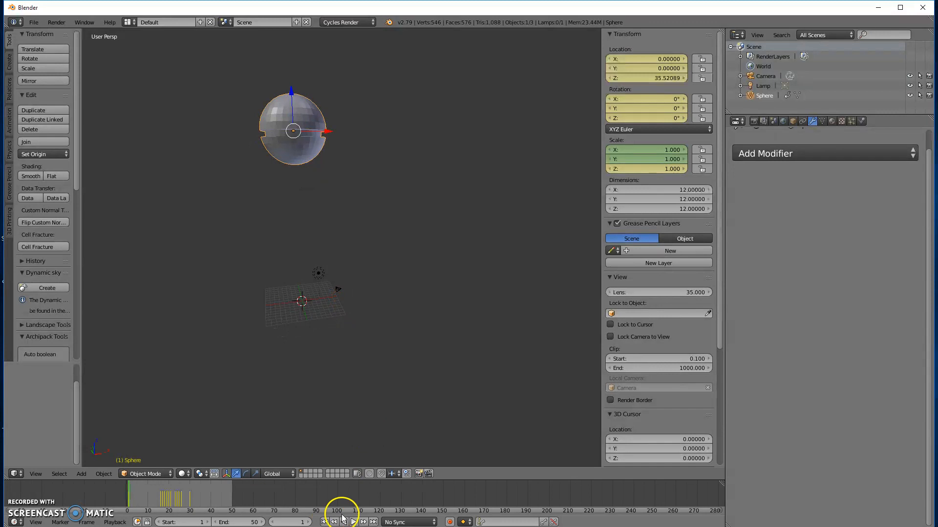
click(357, 521)
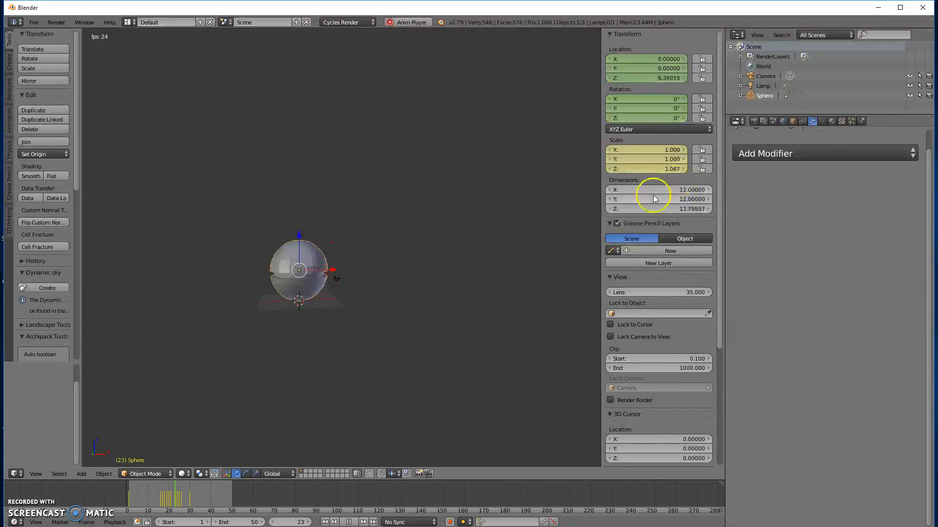
Step: Try to insert keyframes on the viewport's Lens and Clip Start values
right_click(648, 295)
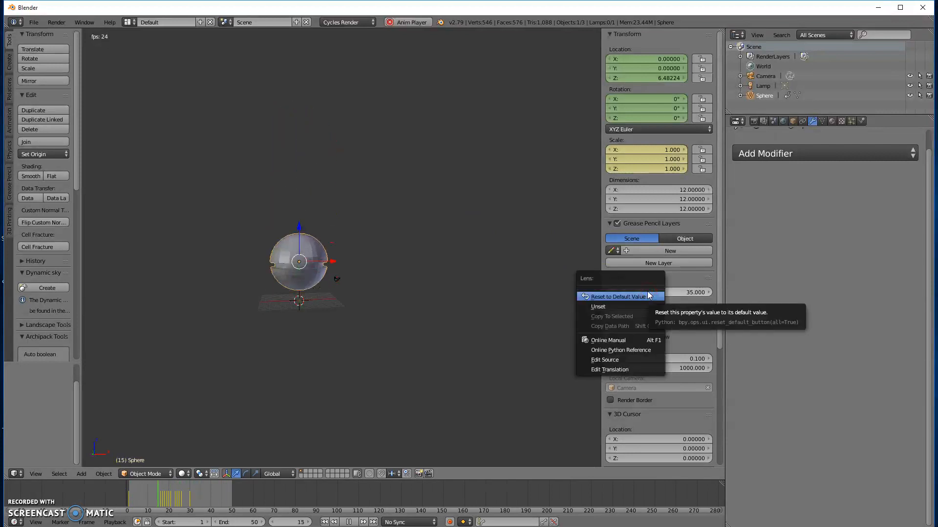
click(672, 293)
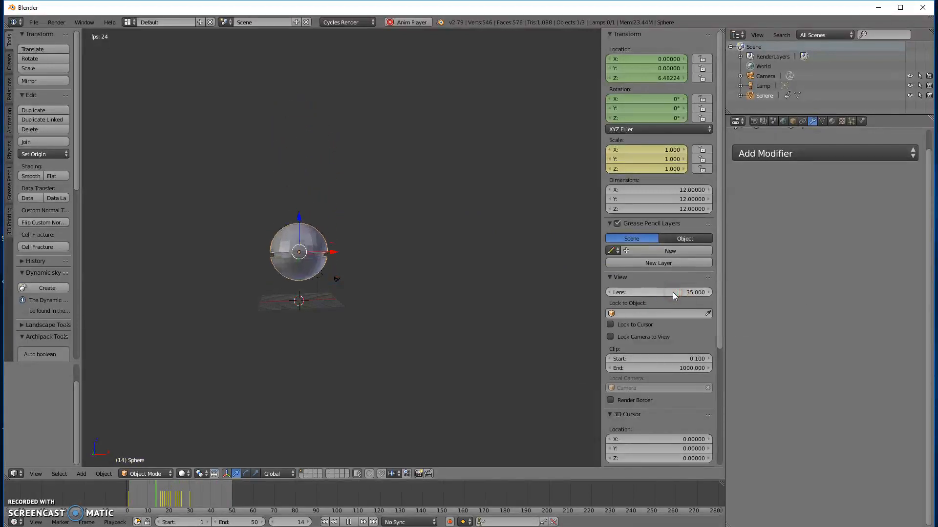
key(i)
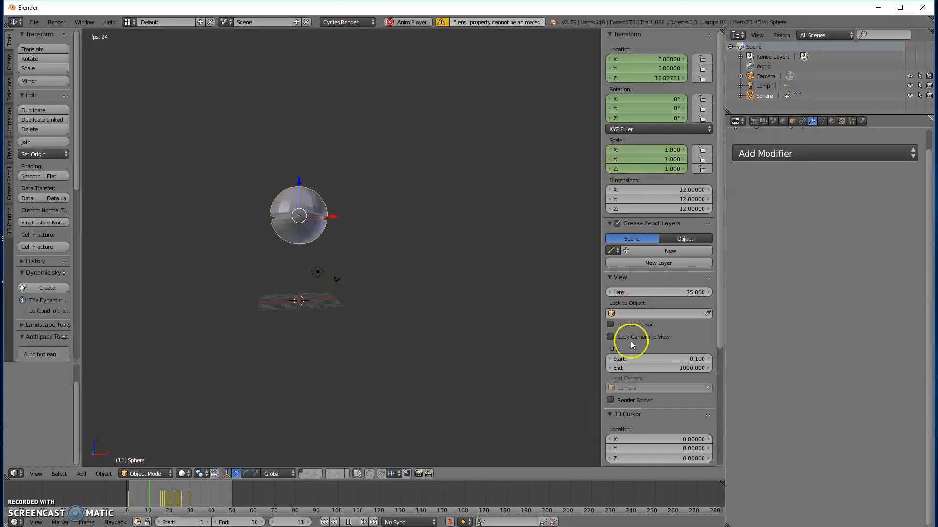
key(i)
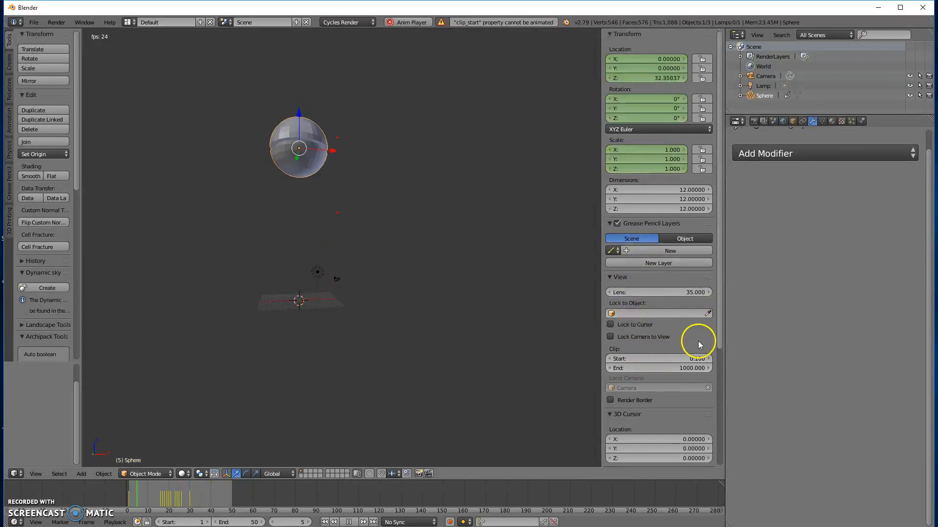
Step: Add a particle system to the sphere
scroll(699, 341, down, 5)
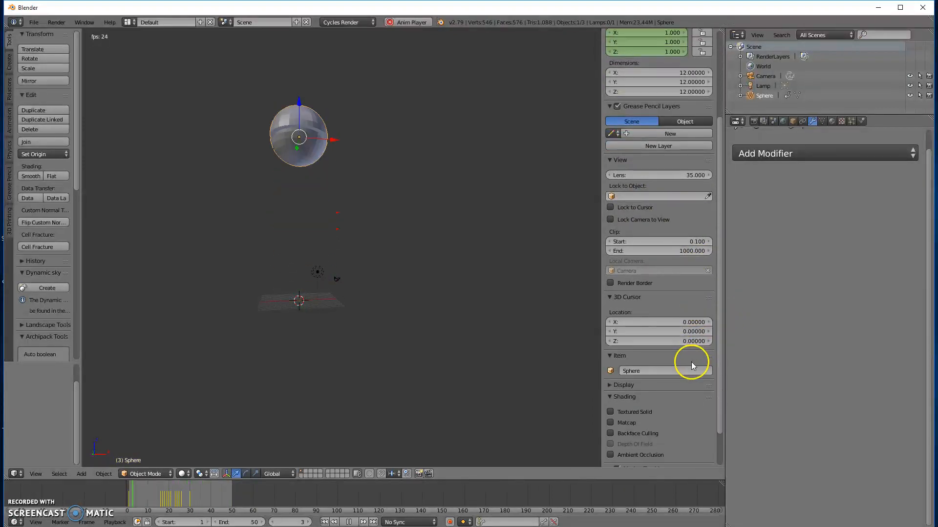
scroll(689, 363, down, 2)
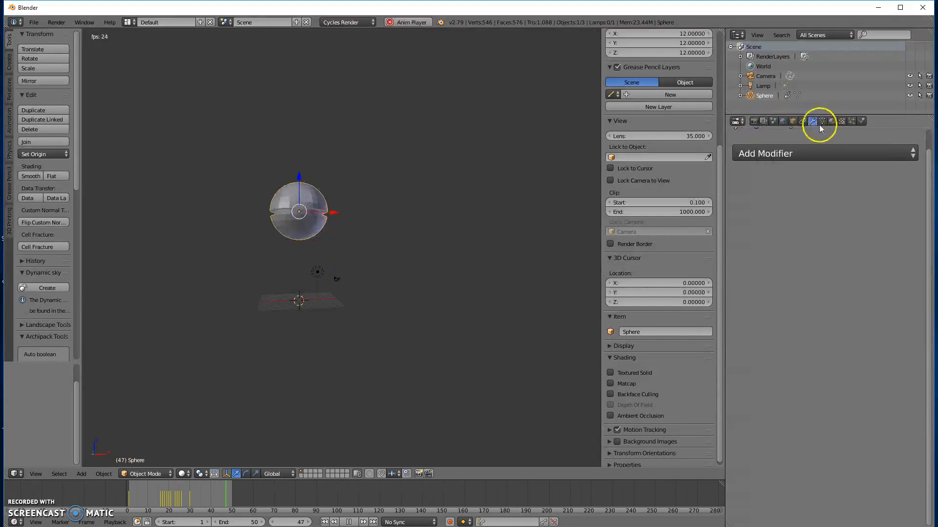
click(864, 122)
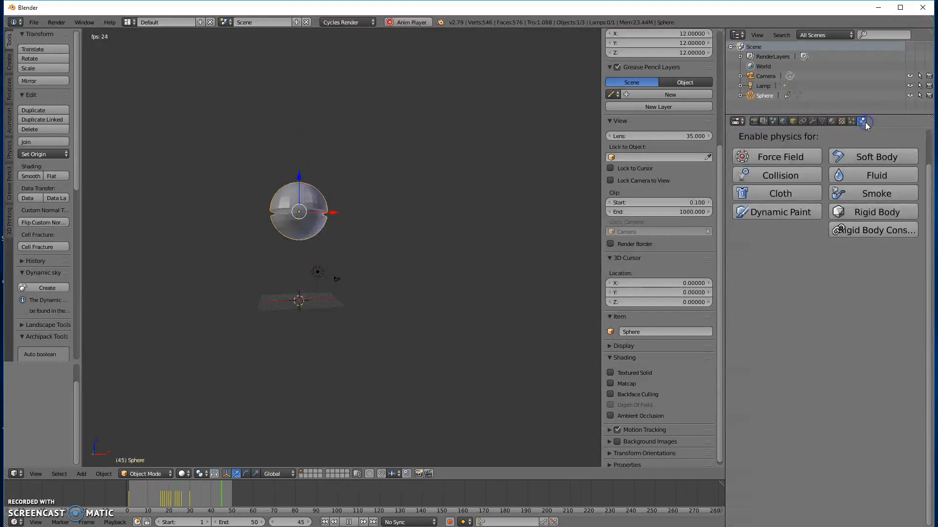
click(762, 155)
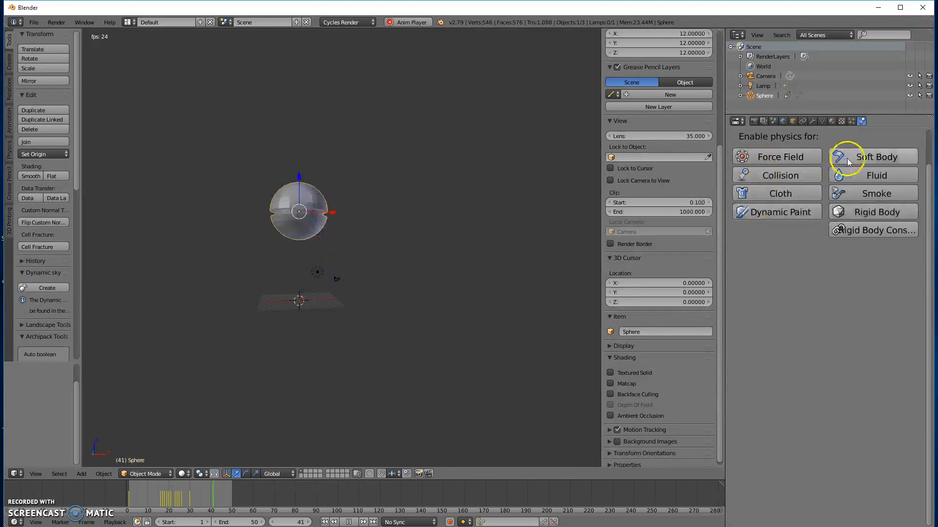
click(851, 122)
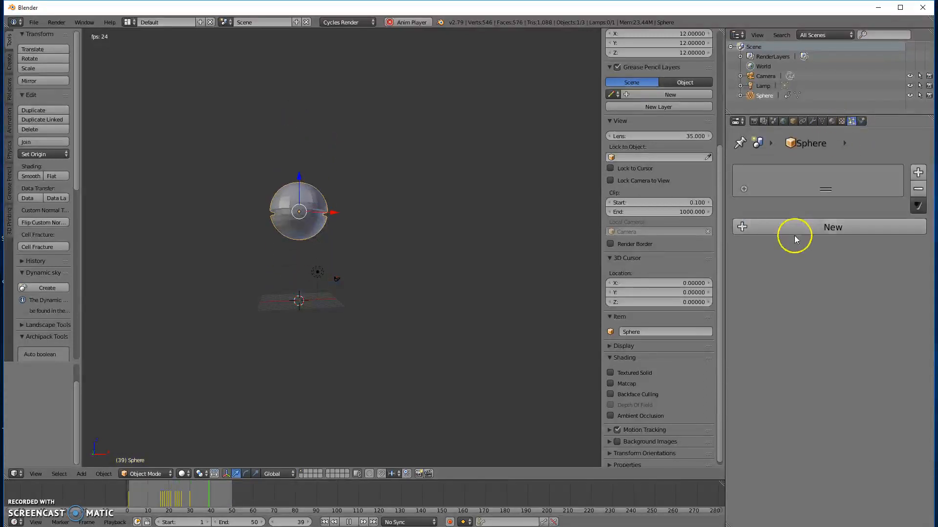
click(918, 172)
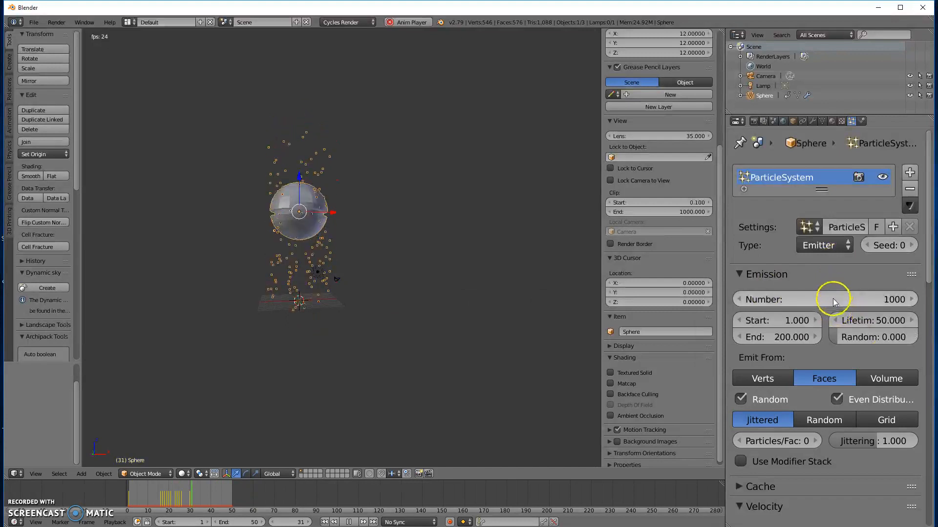
Step: Try to insert keyframes on the particle emission Number and the particle settings name, and collapse the Emission settings
key(i)
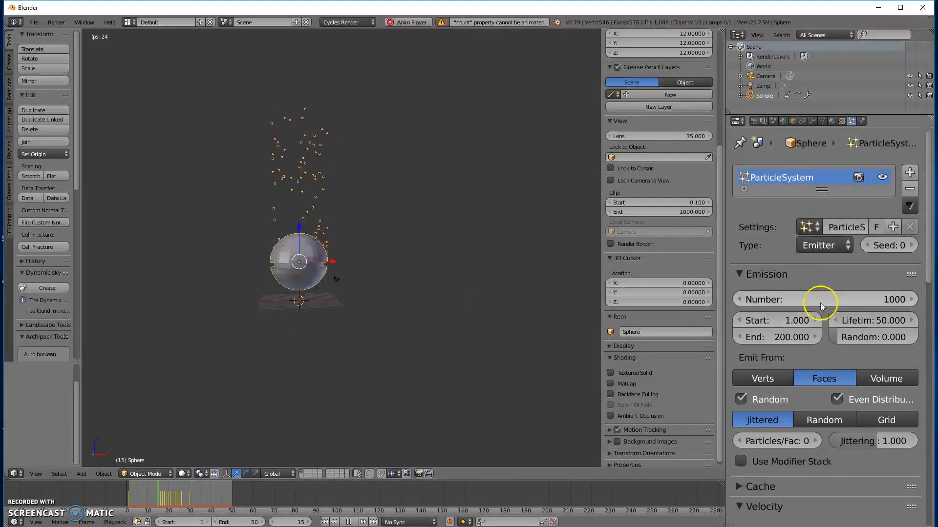
click(812, 274)
key(i)
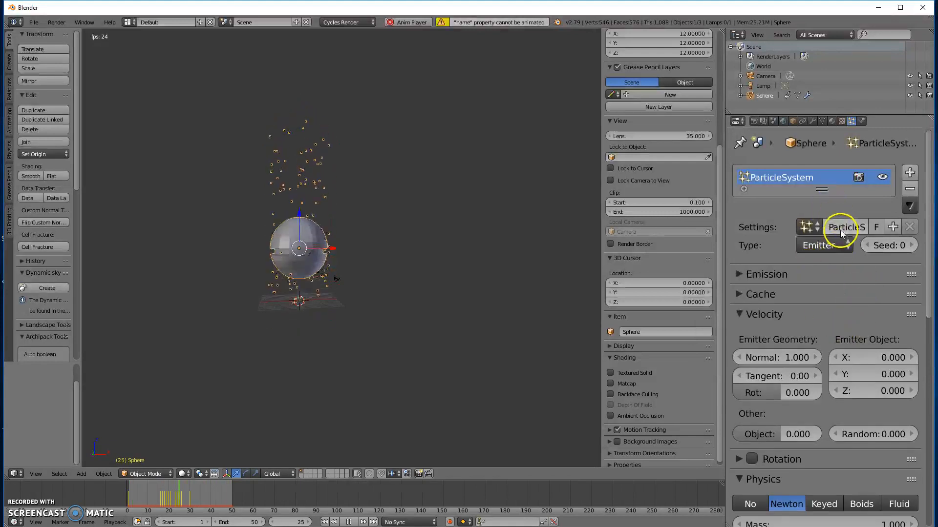
Step: Insert keyframes on the particle Velocity values Normal, Tangent, Rot, Emitter Object X, Y, Z, Object and Random while the animation plays
key(i)
key(i)
key(i)
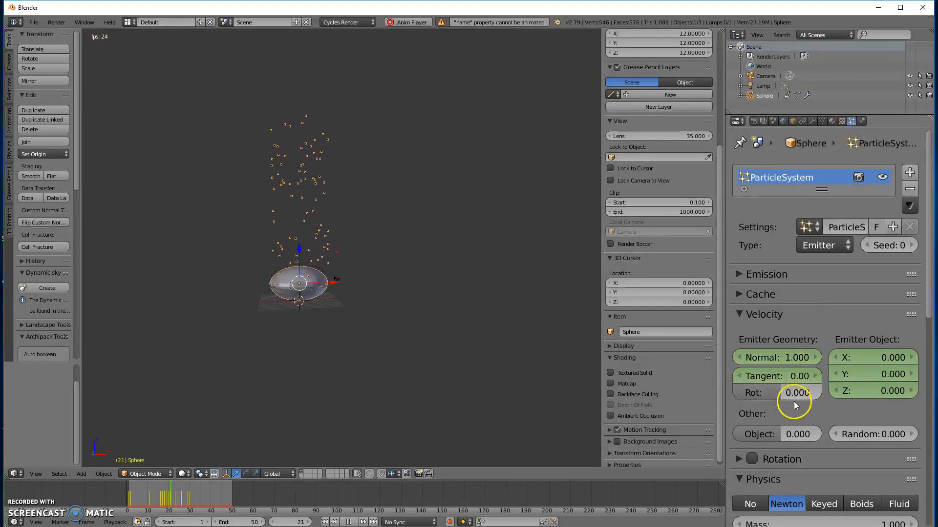
key(i)
key(i)
key(i)
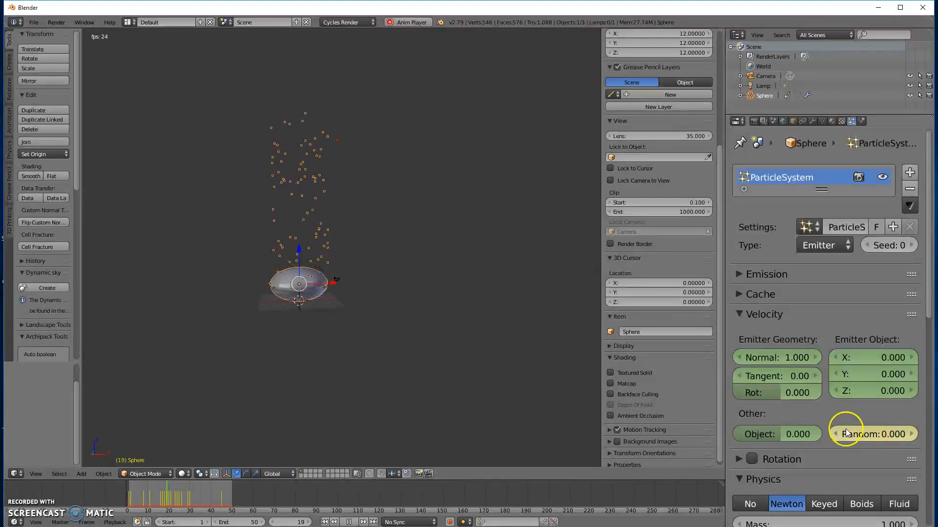
scroll(854, 408, down, 10)
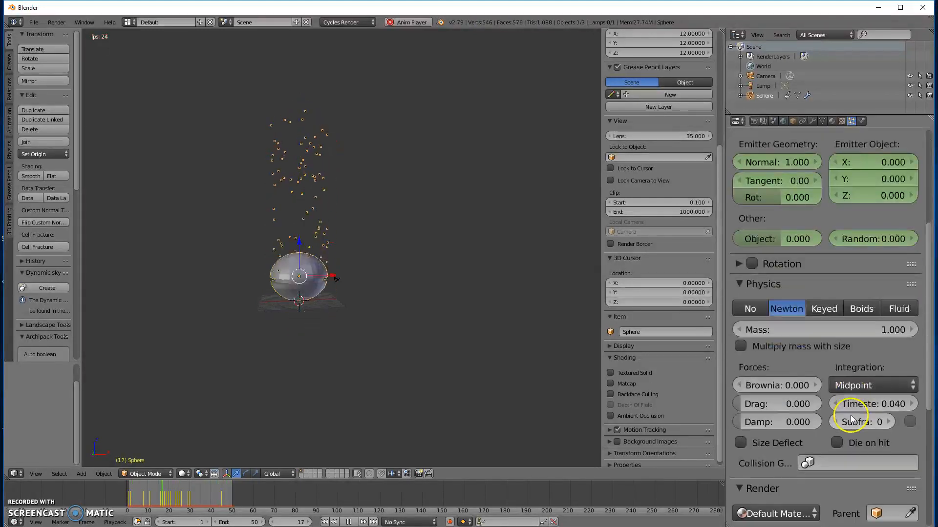
scroll(853, 412, up, 2)
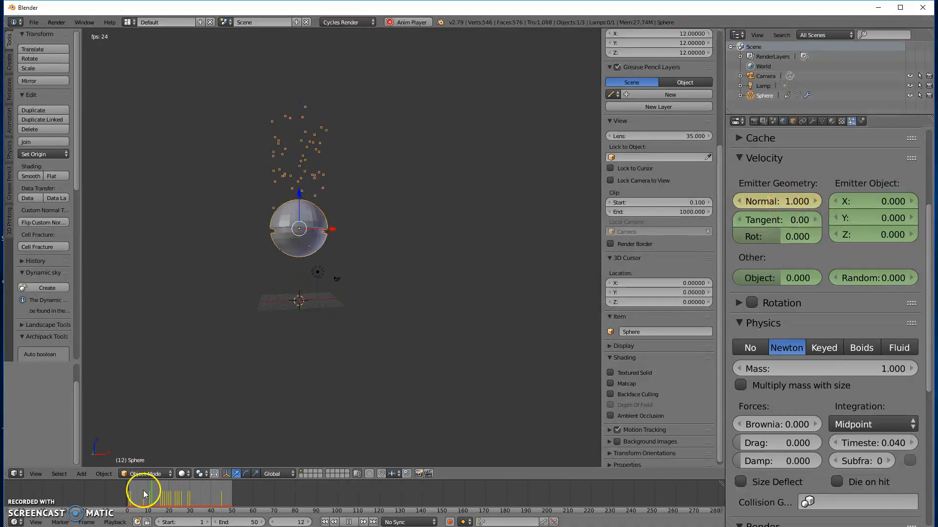
Step: Stop playback, return to frame 1, set the Normal velocity to 0, and keyframe it together with the Emitter Object X, Y and Z velocities
click(349, 522)
click(325, 523)
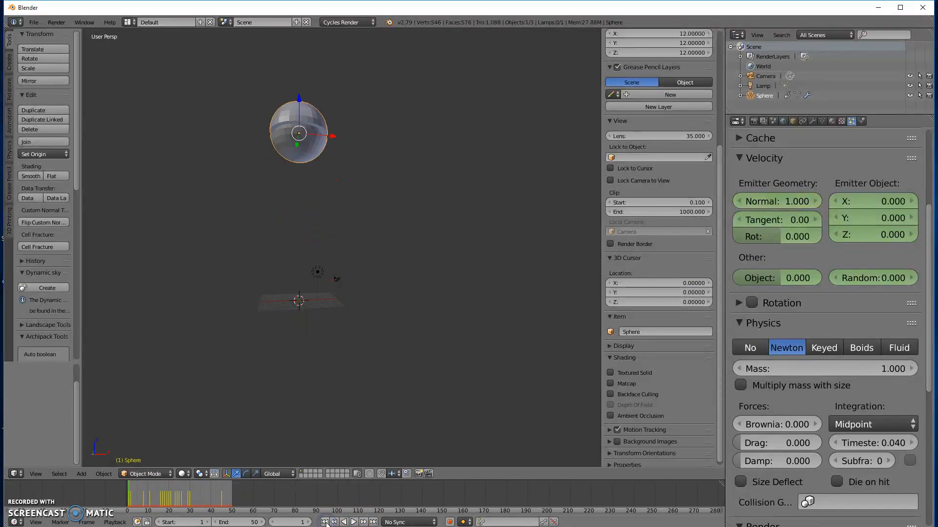
click(786, 203)
text(0)
key(Return)
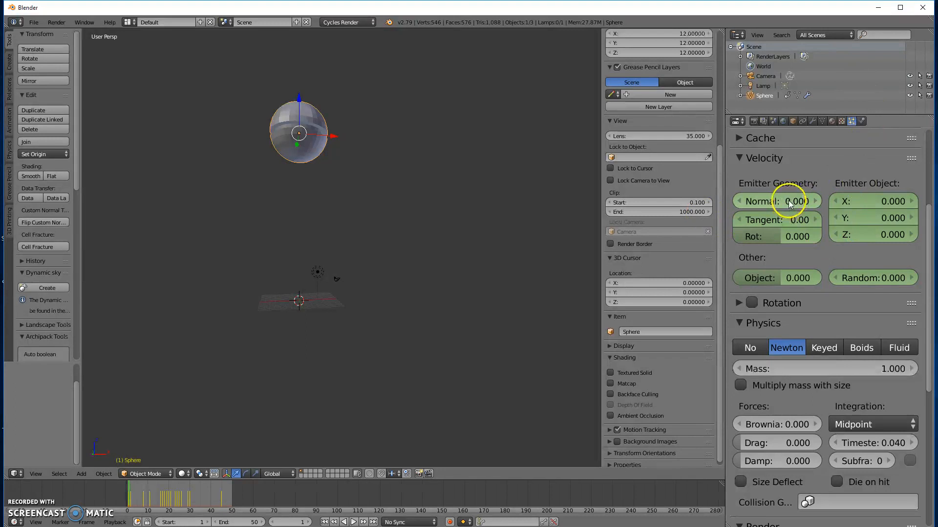
key(i)
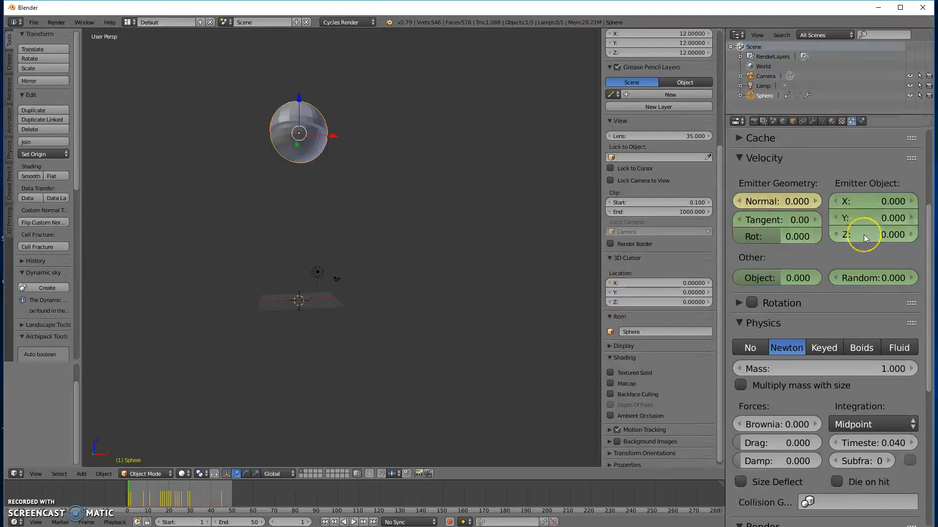
key(i)
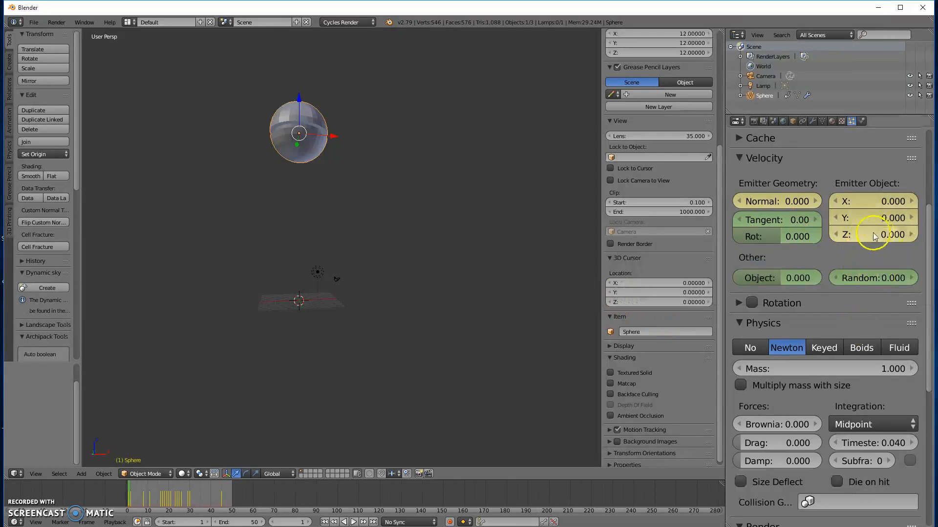
Step: At frame 25, insert keyframes on the particle Normal, Tangent, Rot and Emitter Object X, Y and Z velocities
drag(131, 488, 179, 495)
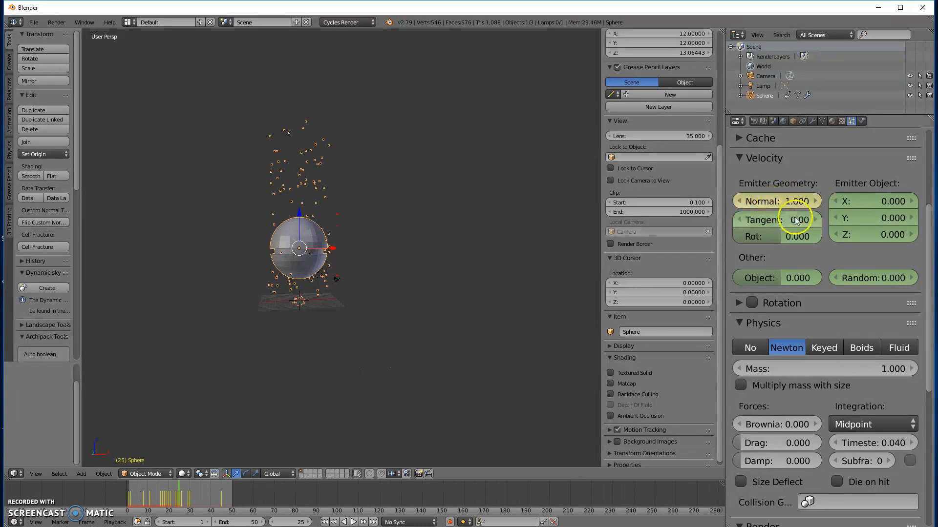
key(i)
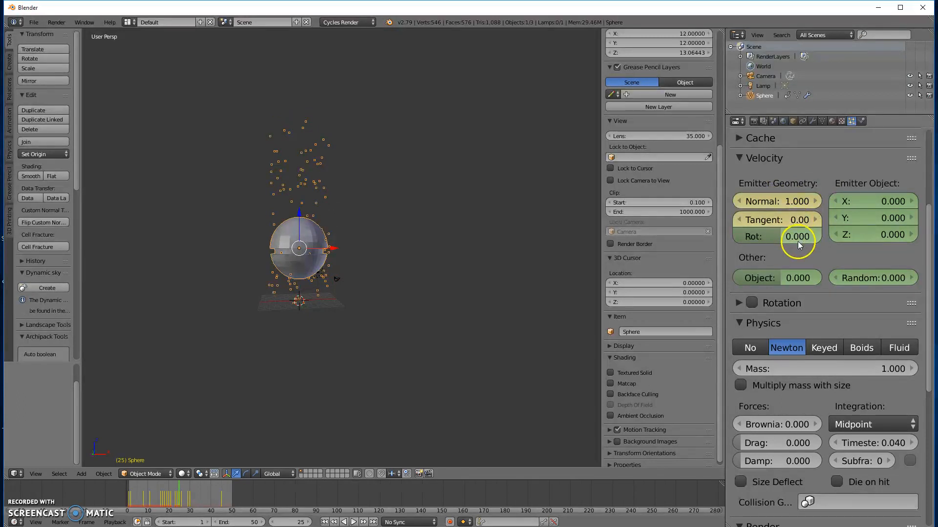
key(i)
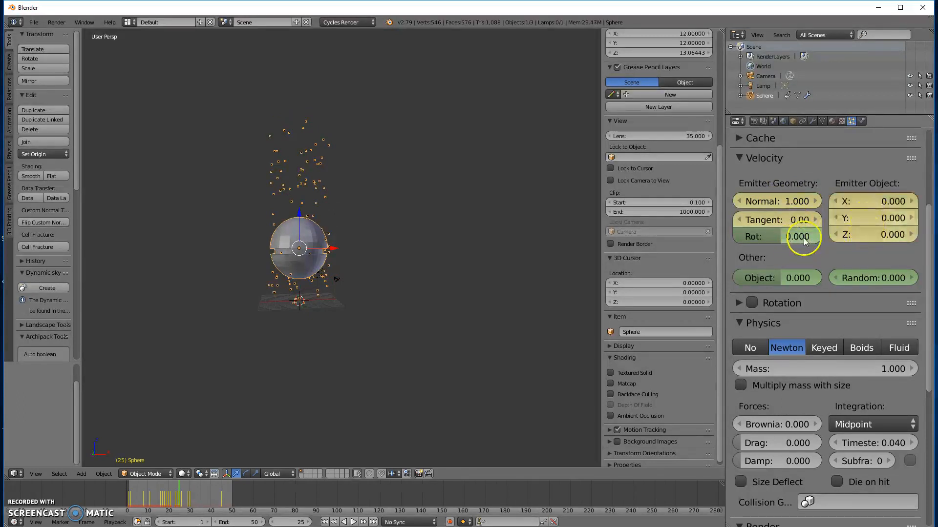
key(i)
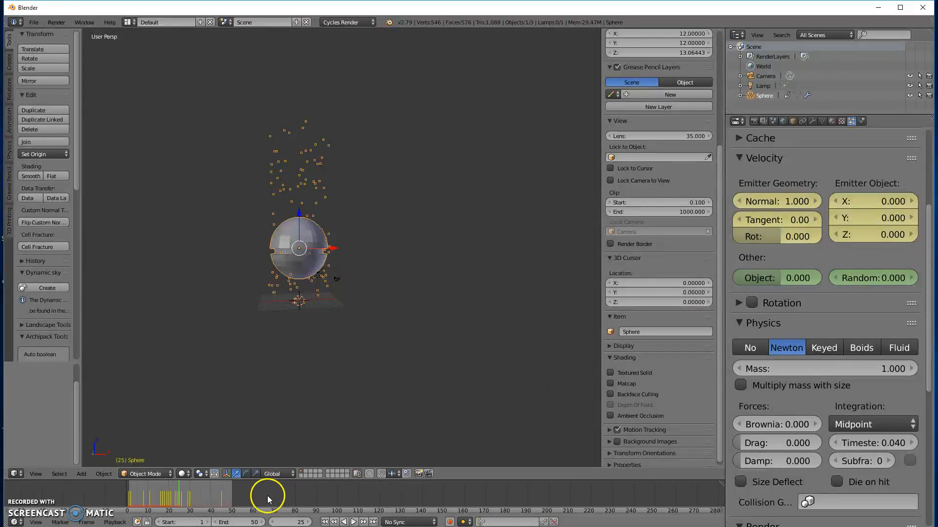
Step: At frame 33, insert keyframes on the particle Normal, Tangent, Rot and Emitter Object X, Y and Z velocities
mouse_move(189, 494)
mouse_down()
mouse_move(222, 493)
mouse_move(191, 497)
mouse_up()
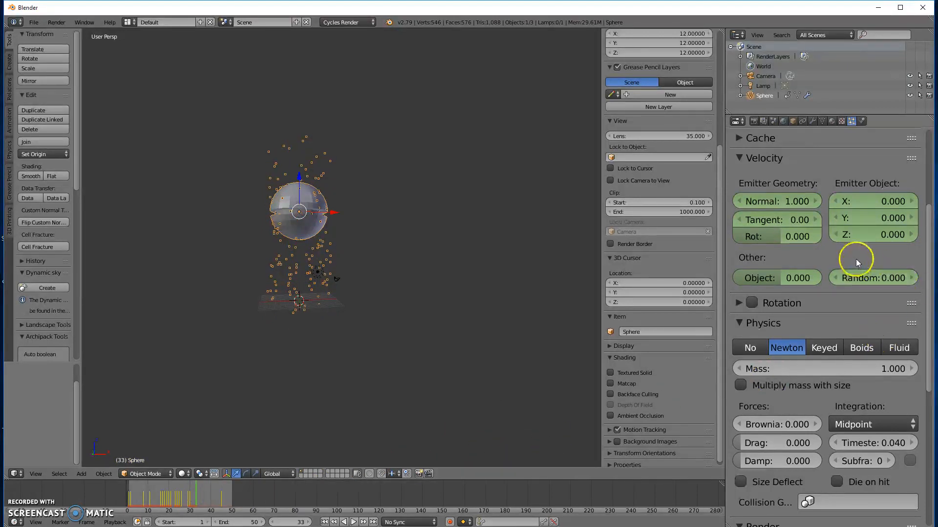
key(i)
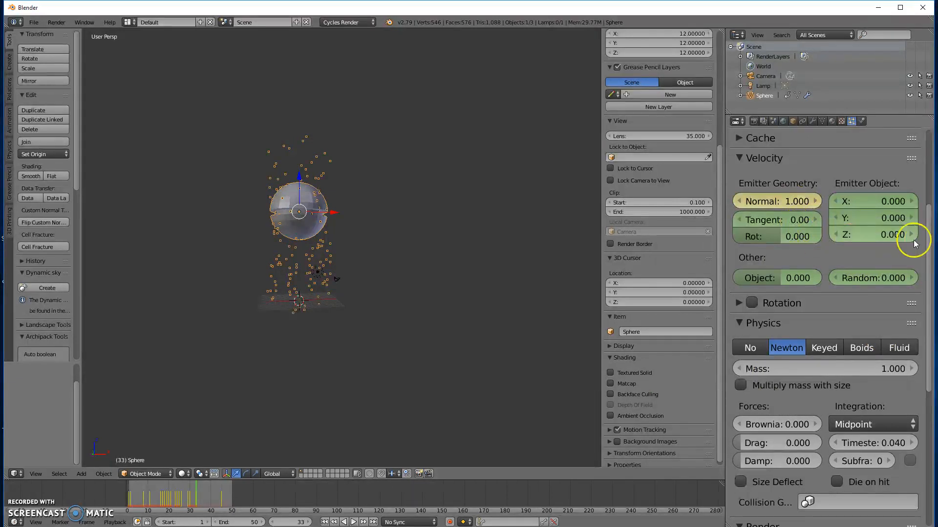
key(i)
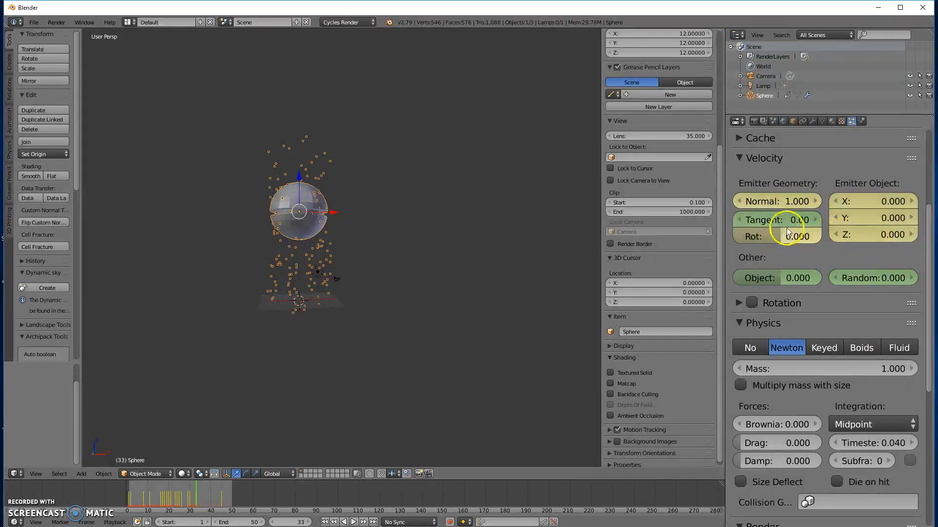
key(i)
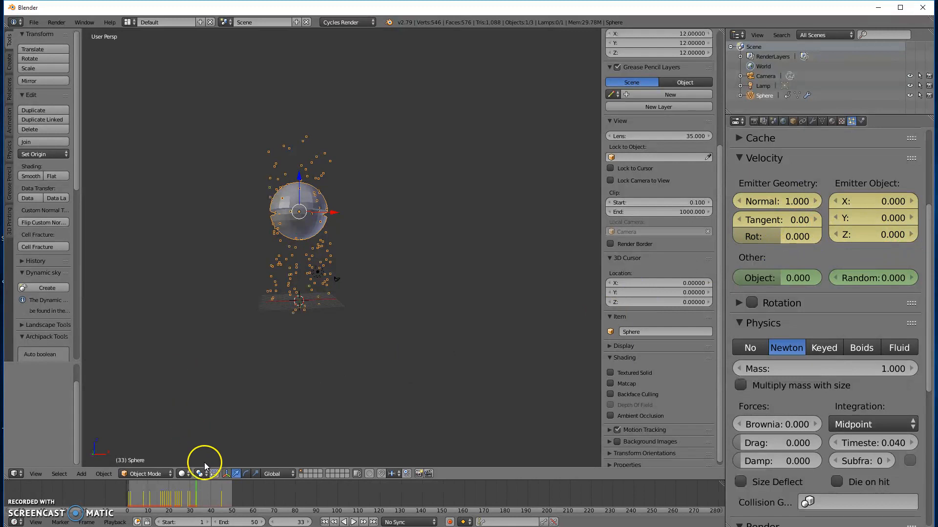
Step: Set the Emitter Object Z velocity to 5 at frame 33 without keyframing it, and scrub the timeline away and back
click(874, 235)
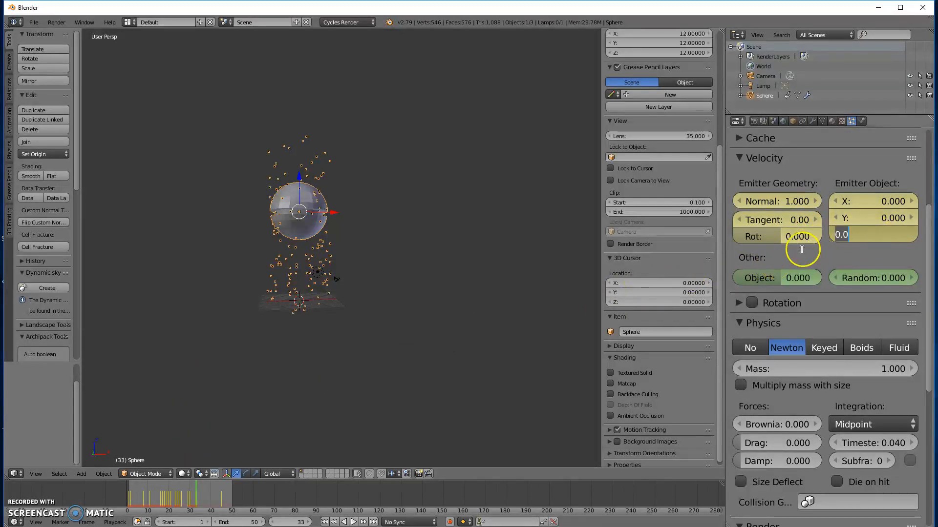
text(5)
key(Return)
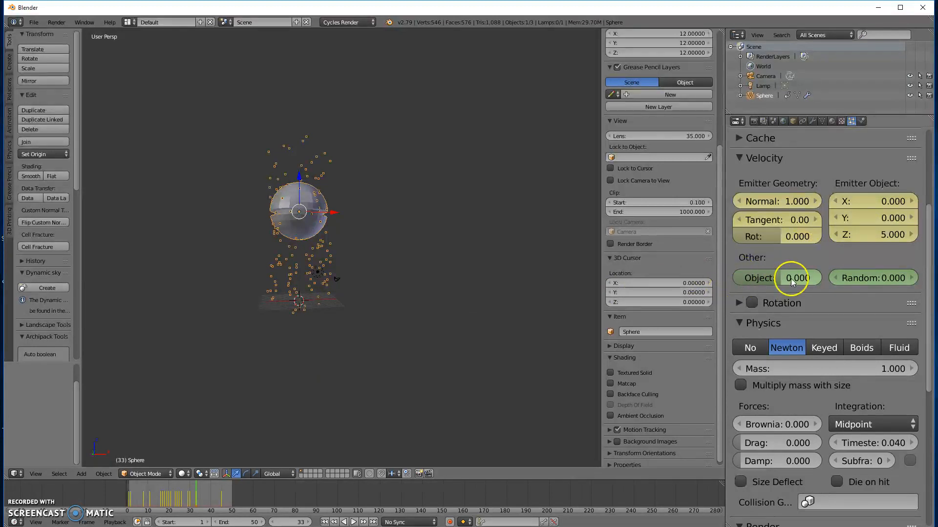
drag(183, 495, 196, 502)
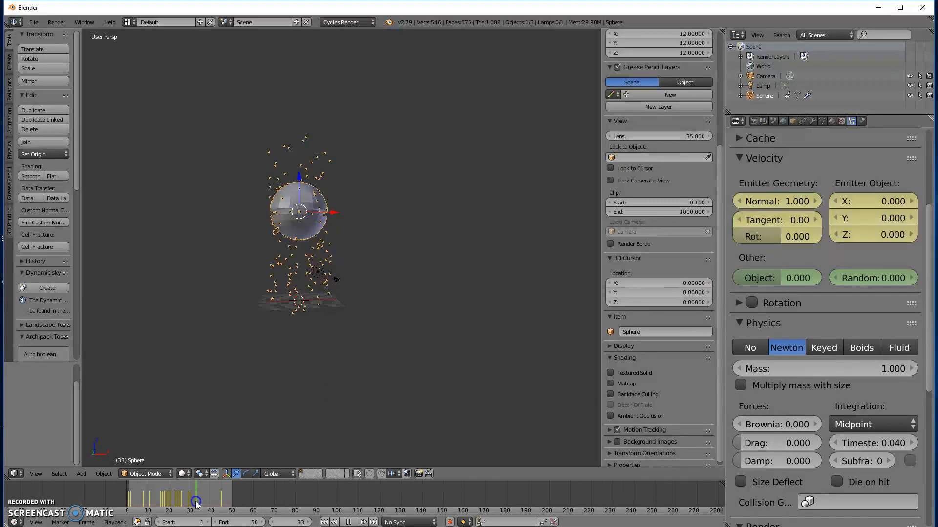
Step: Set the Emitter Object Z velocity to 5 with a keyframe at frame 33, and scrub back to frame 27
click(874, 234)
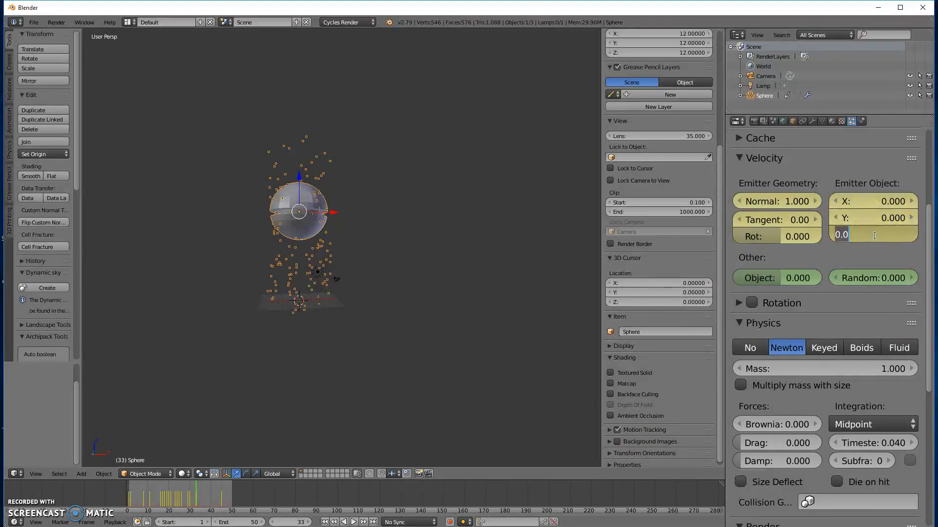
click(848, 264)
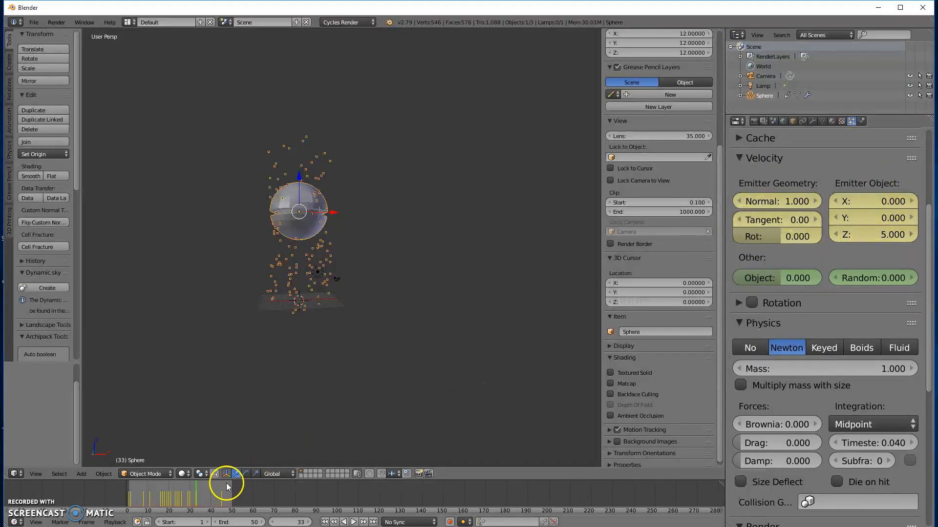
drag(198, 491, 183, 496)
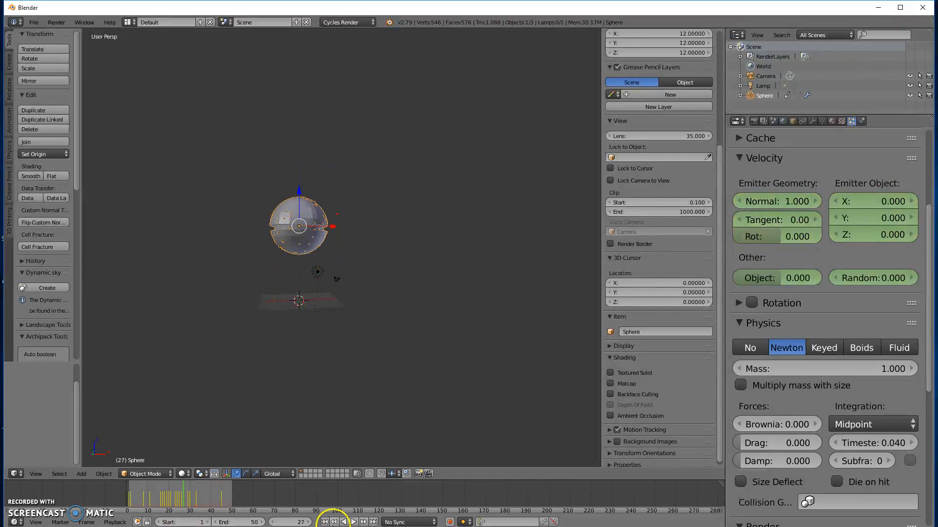
Step: Play the particle animation from the first frame, and stop playback
click(326, 522)
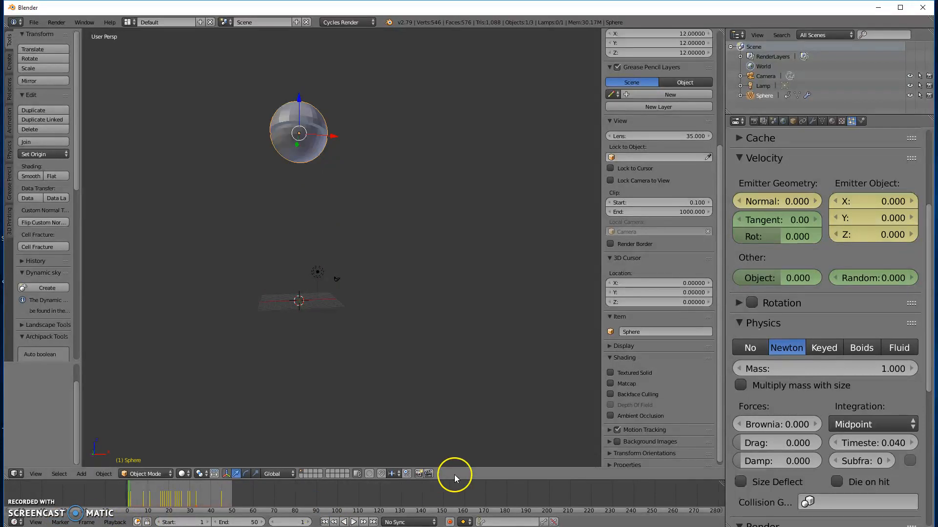
click(354, 522)
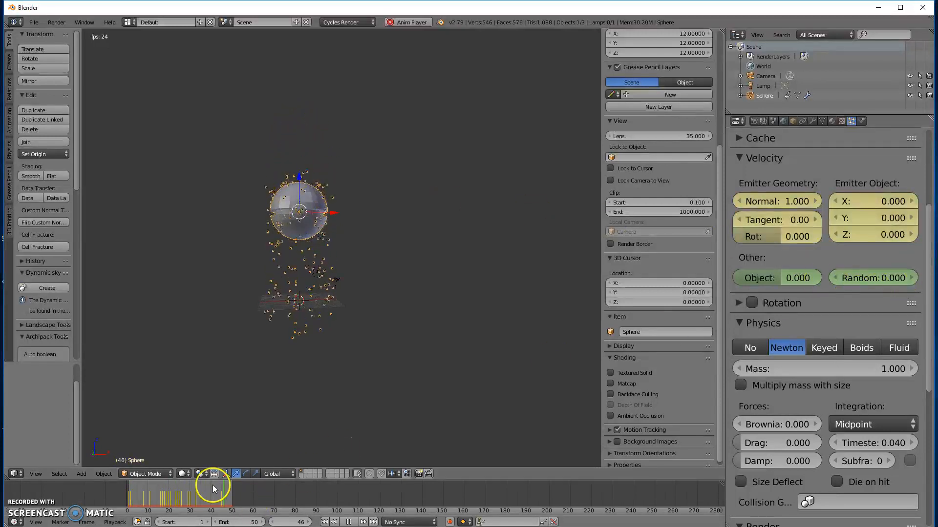
click(351, 523)
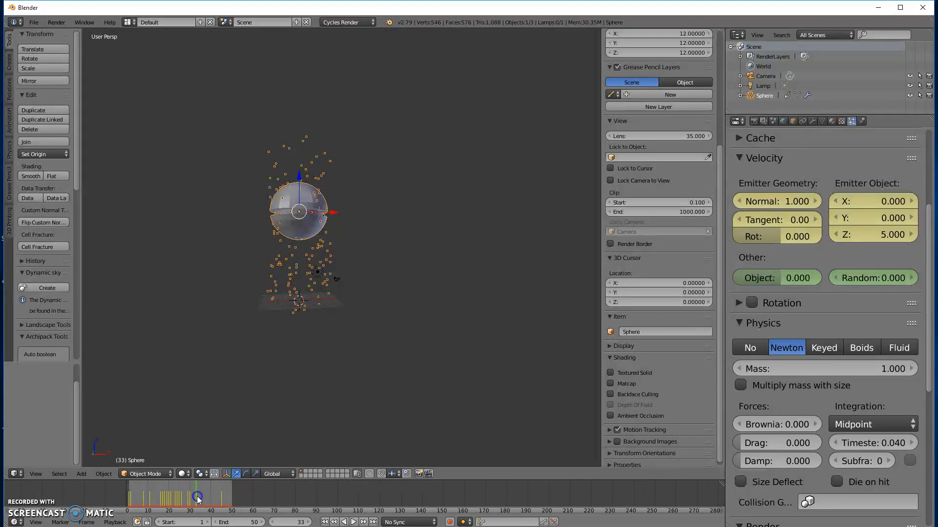
Step: Set the Emitter Object Z velocity to 30 at frame 33 and keyframe it
click(872, 235)
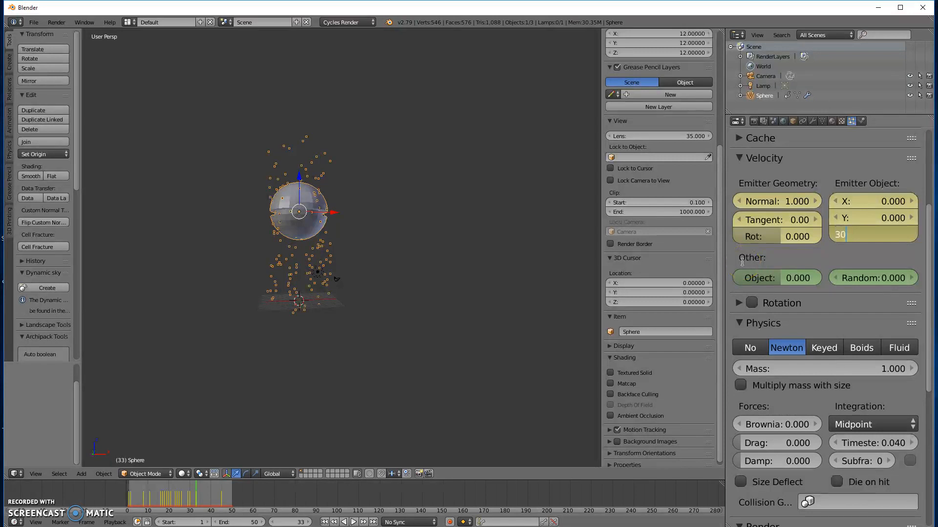
text(30)
key(Return)
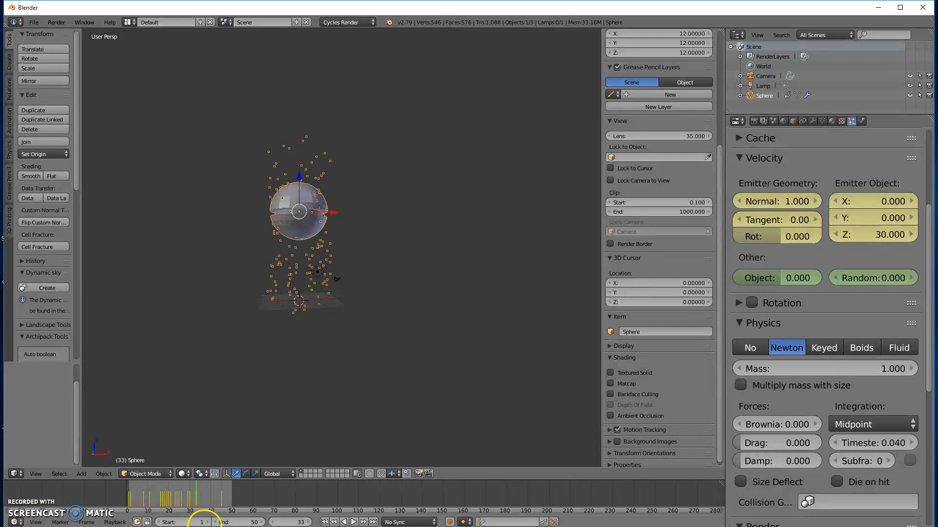
Step: Replay the animation from the first frame with the stronger Z particle velocity
click(325, 522)
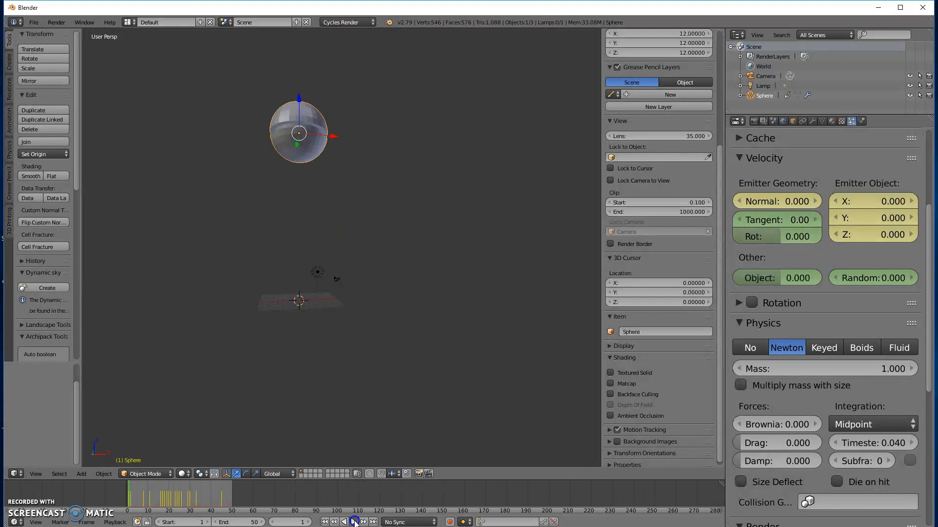
click(354, 522)
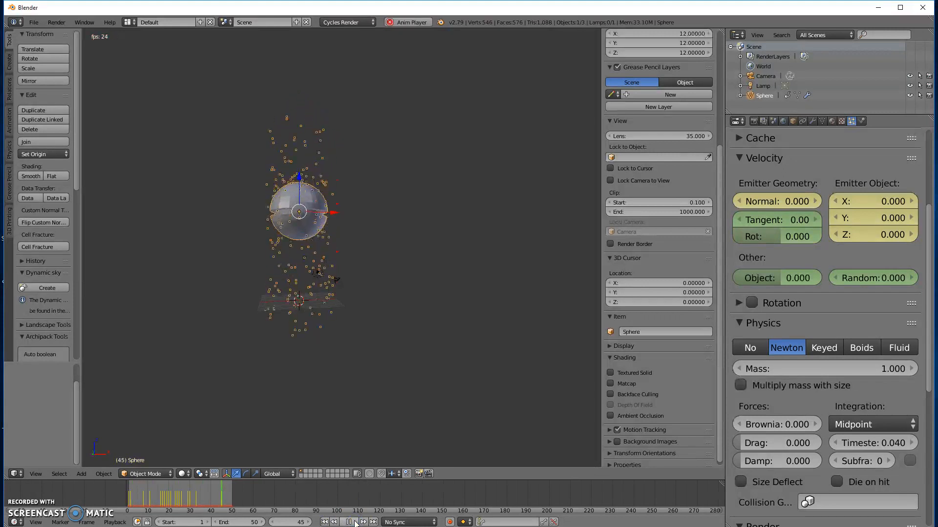
click(480, 338)
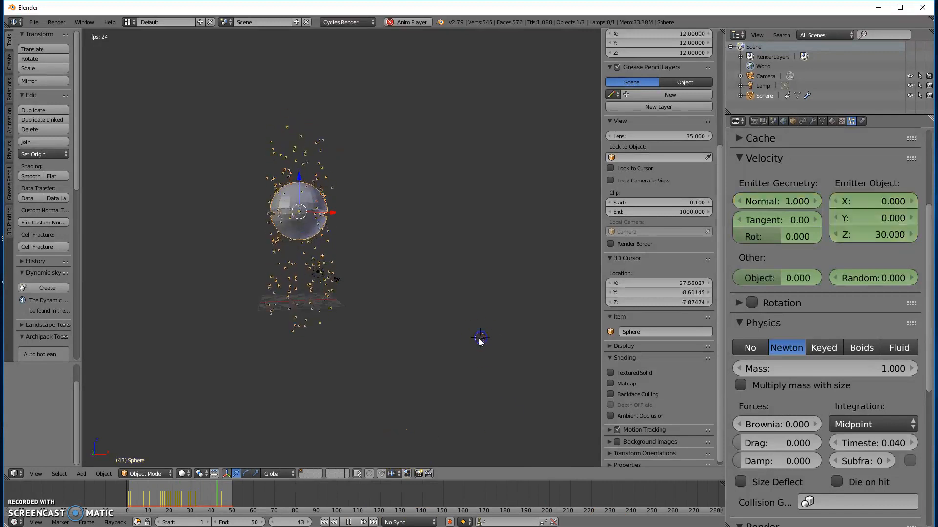